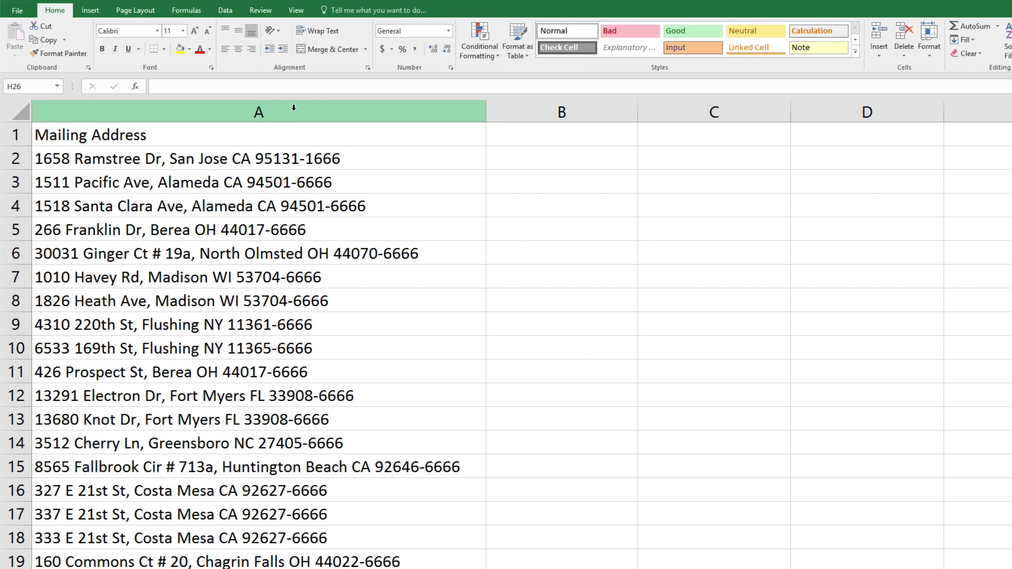
# Step: Replace every ', ' with ',' across column A so the addresses lose the post-comma spaces
pyautogui.click(293, 107)
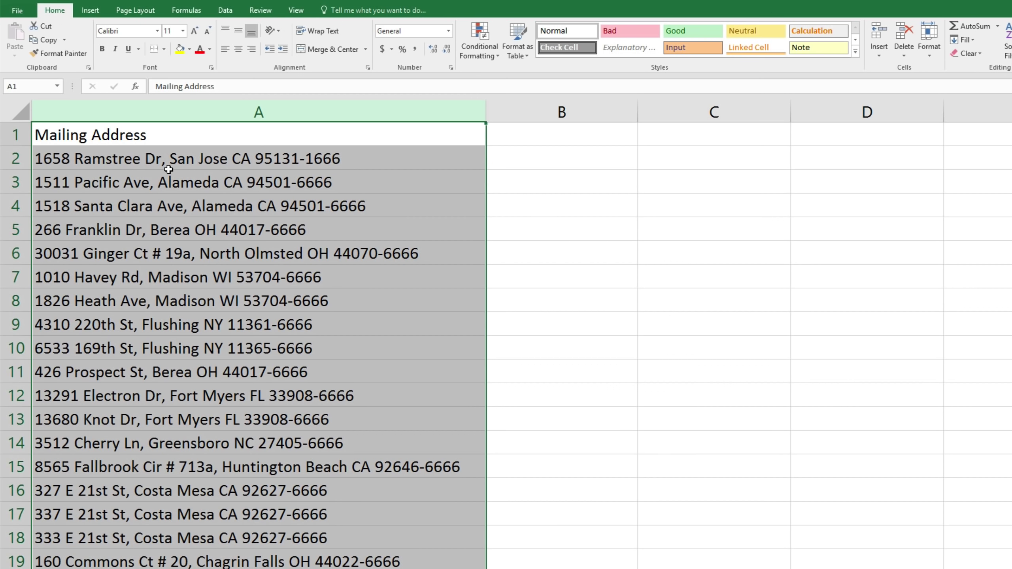
pyautogui.hotkey('ctrl', 'f')
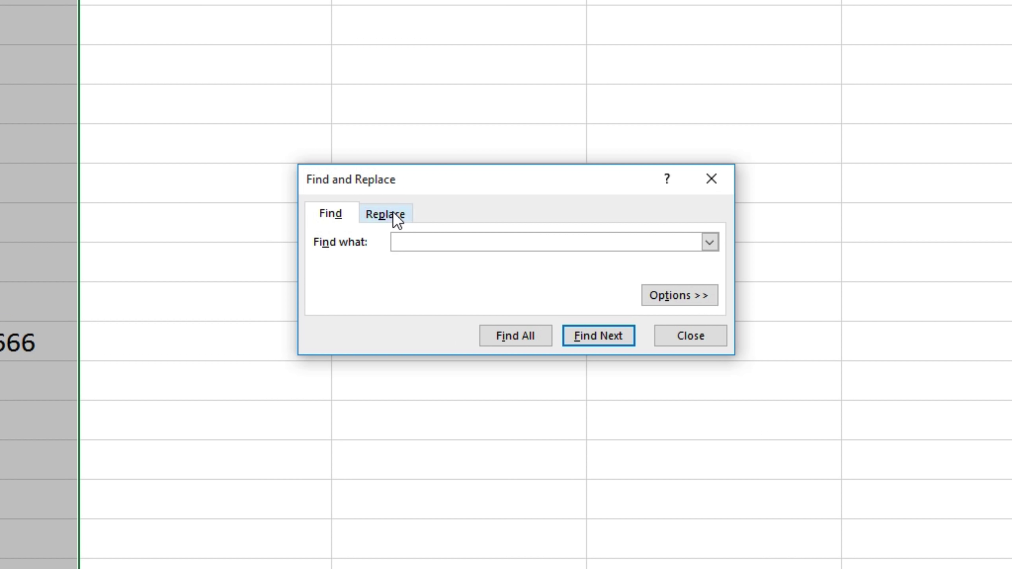
pyautogui.click(674, 389)
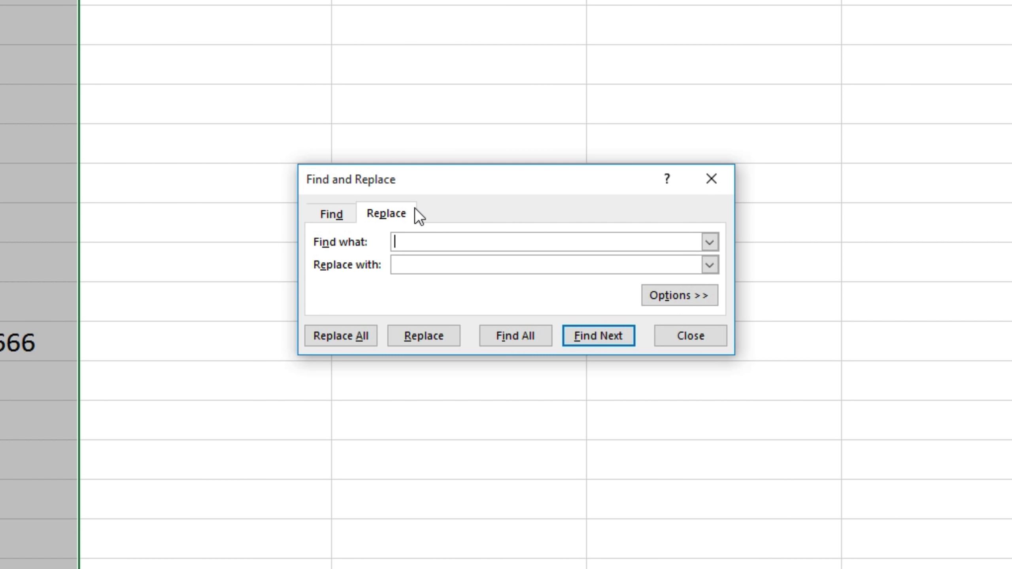
pyautogui.write(',')
pyautogui.press('Tab')
pyautogui.write(',')
pyautogui.click(354, 332)
pyautogui.click(533, 292)
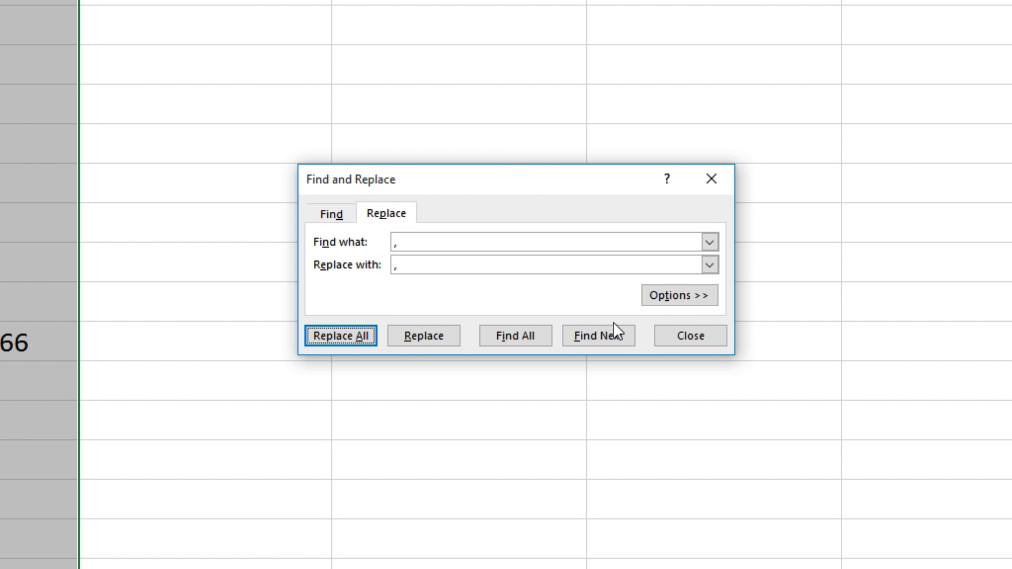
pyautogui.click(697, 339)
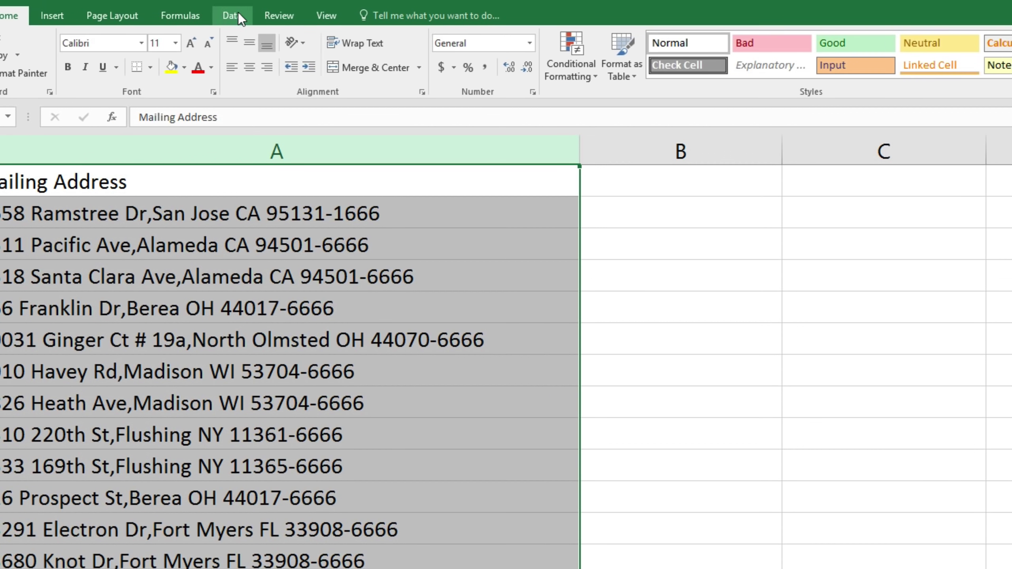
# Step: Run Text to Columns on column A, Delimited by Comma, moving city, state and ZIP+4 into column B
pyautogui.click(225, 11)
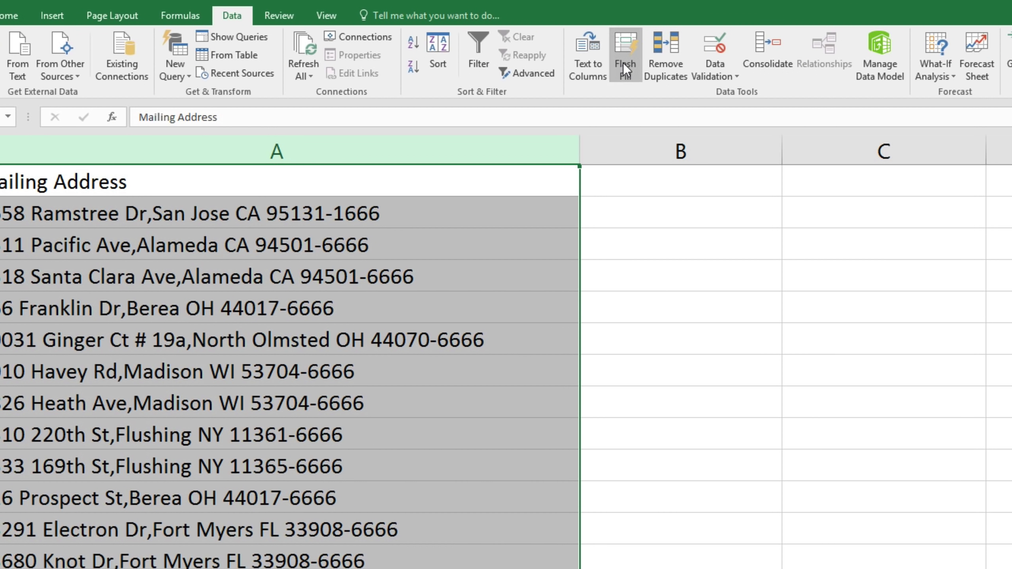
pyautogui.click(597, 67)
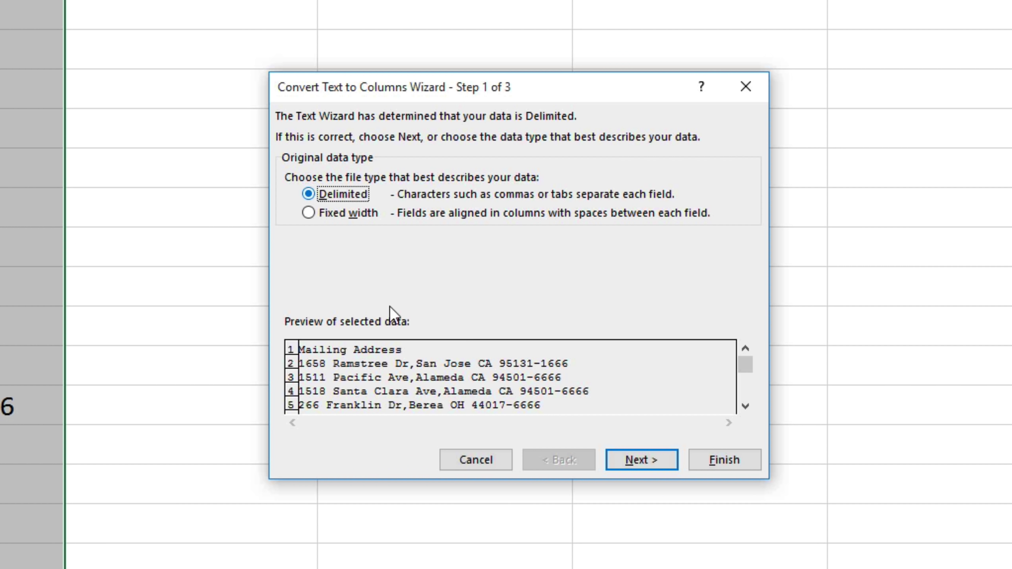
pyautogui.click(667, 458)
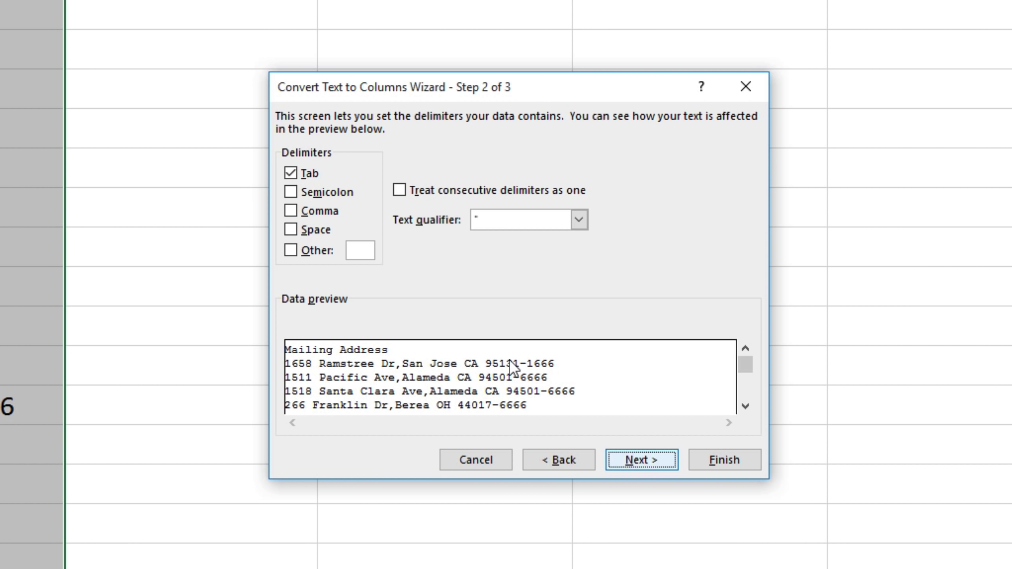
pyautogui.click(291, 210)
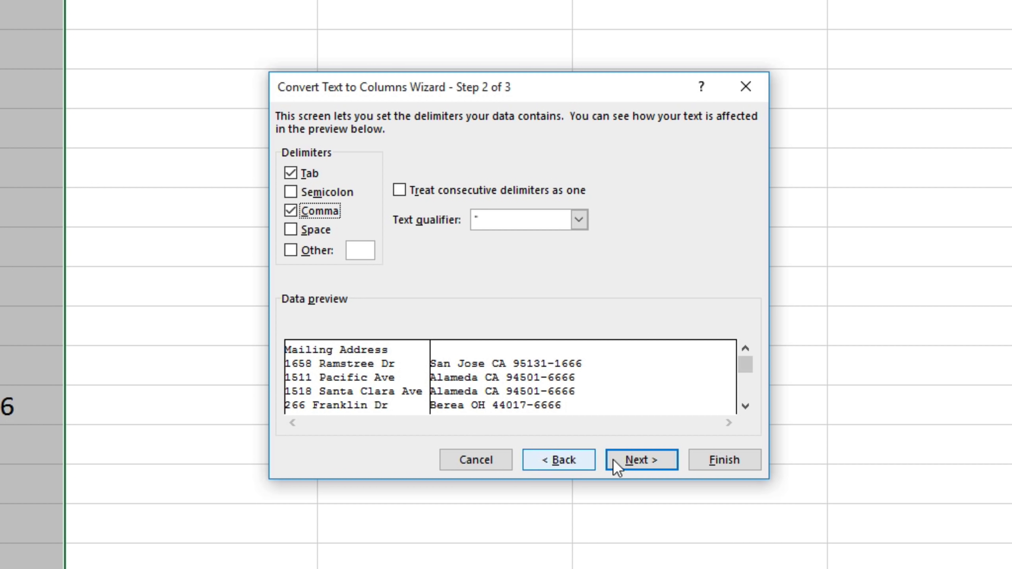
pyautogui.click(721, 458)
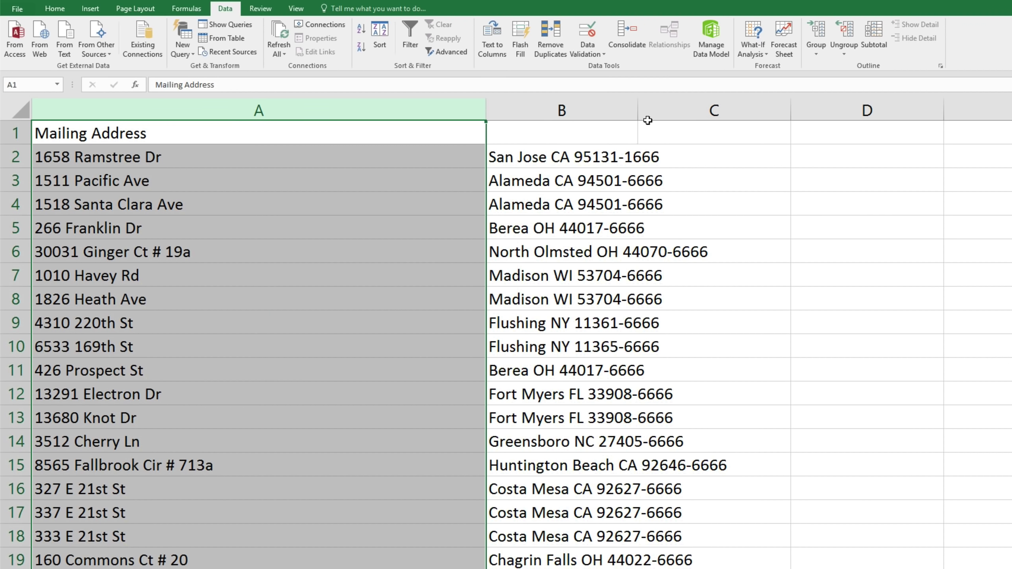
# Step: Widen column B and enter =RIGHT(B2,13) in C2, giving CA 95131-1666
pyautogui.moveTo(638, 115); pyautogui.dragTo(737, 115)
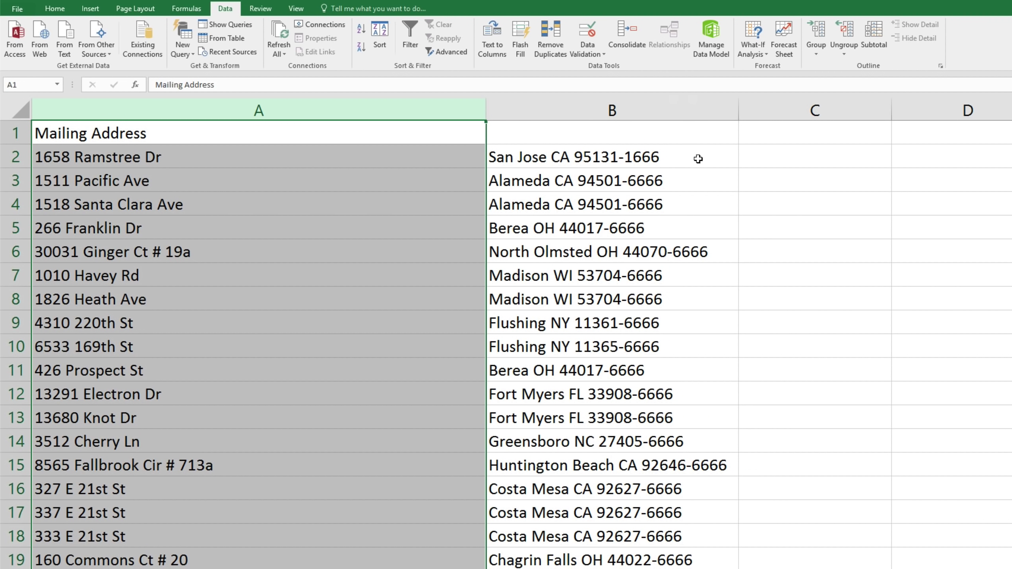
pyautogui.click(813, 158)
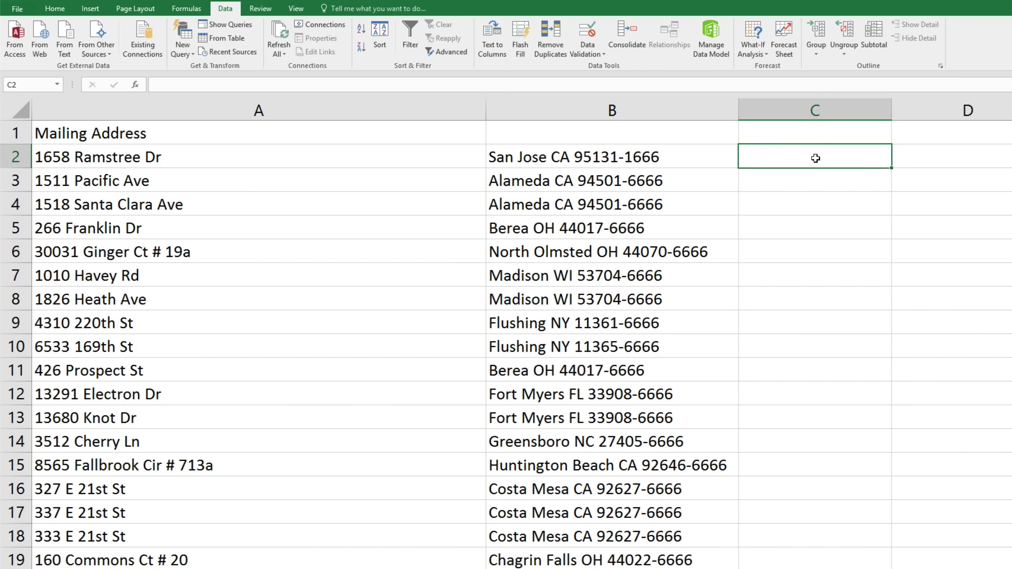
pyautogui.write('=RIGHT(')
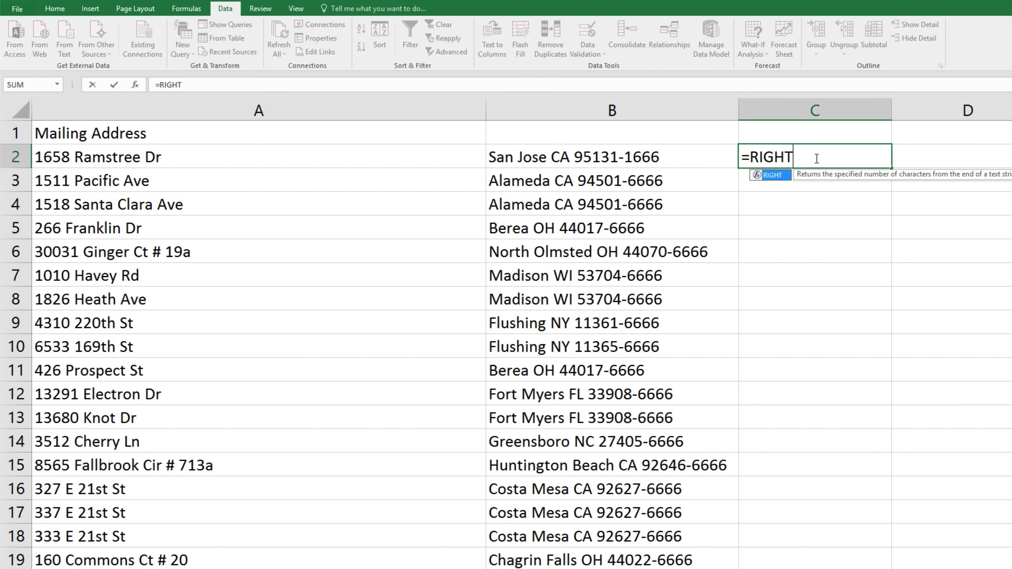
pyautogui.click(704, 160)
pyautogui.write(',')
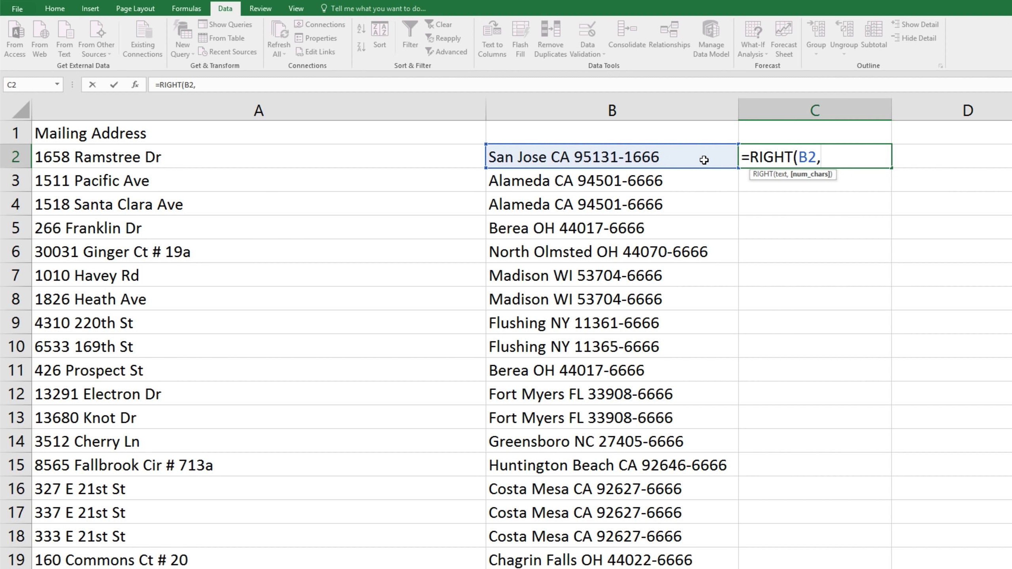
pyautogui.write('13)')
pyautogui.press('Return')
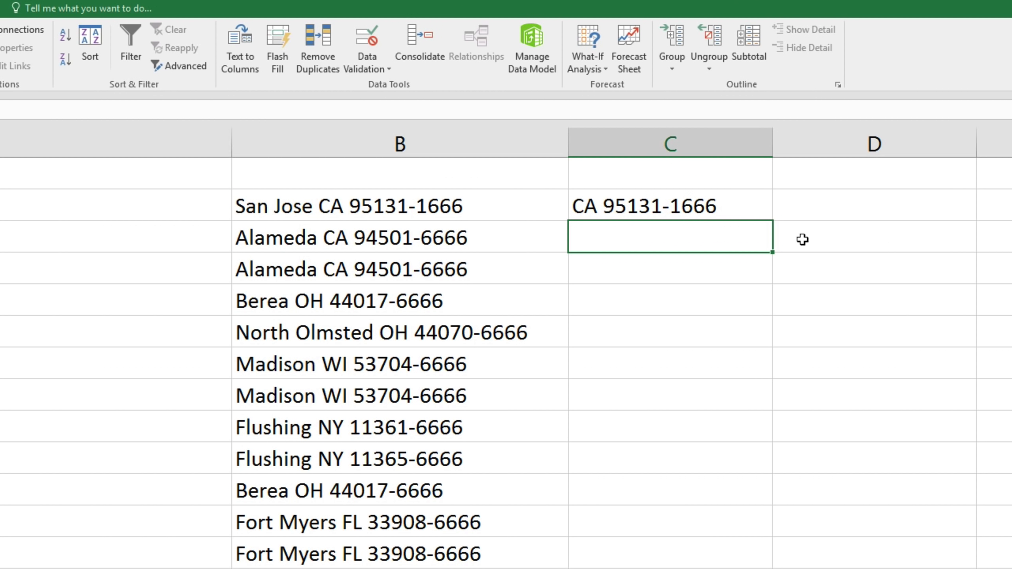
# Step: Fill the =RIGHT(B2,13) formula down column C and check the rows below C2
pyautogui.click(731, 203)
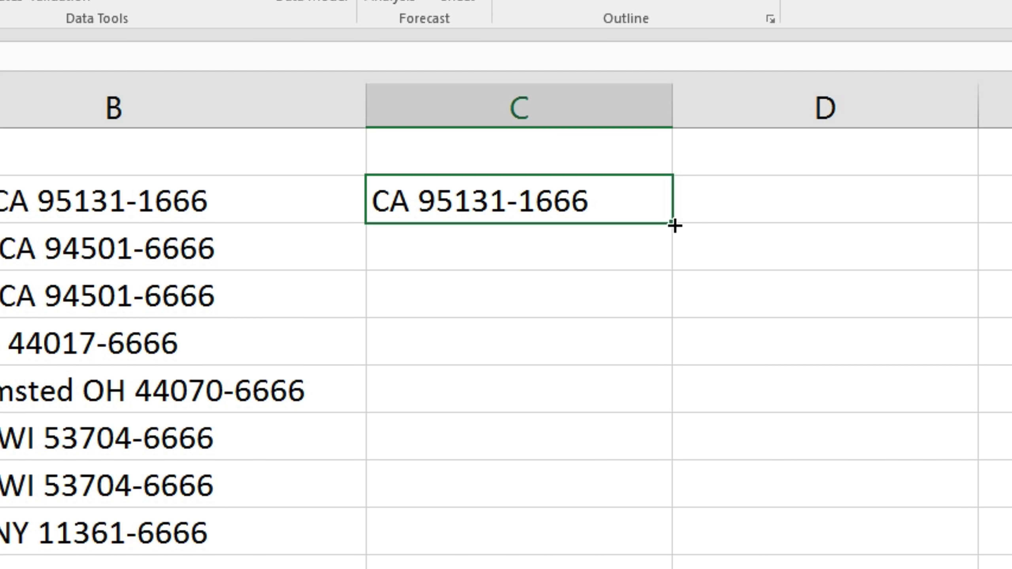
pyautogui.hotkey('ctrl', 'e')
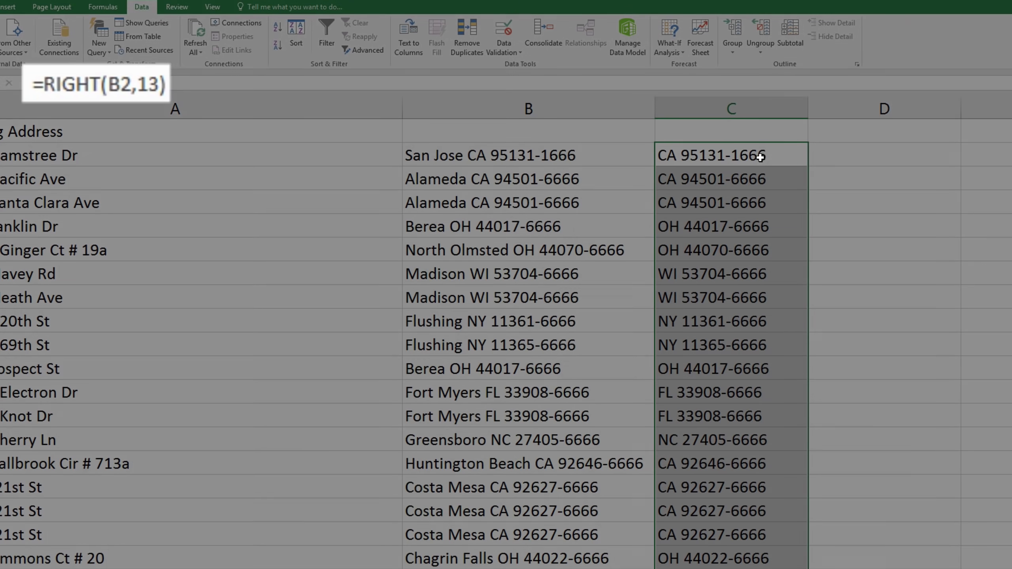
pyautogui.click(759, 157)
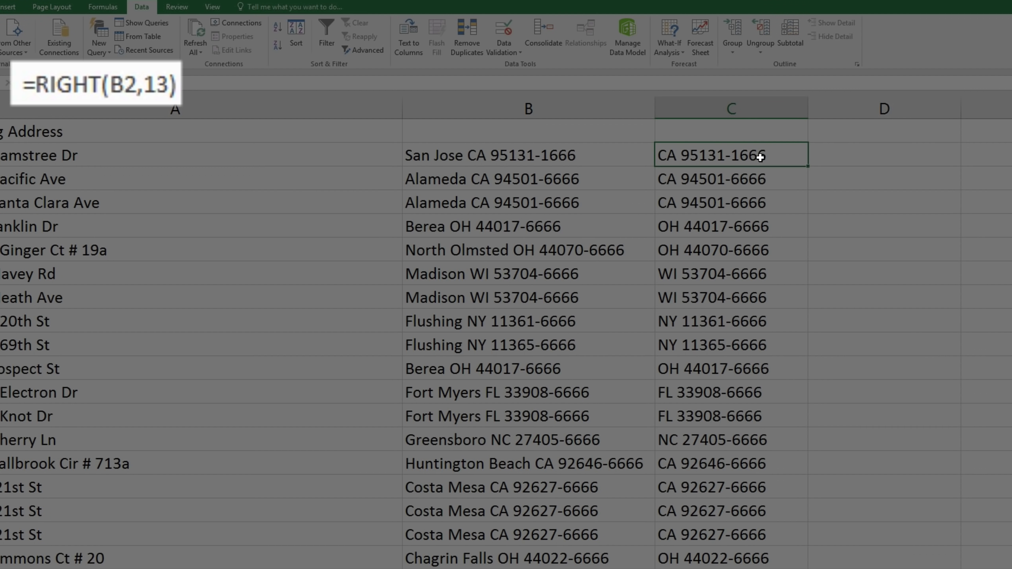
pyautogui.press('Down')
pyautogui.press('Down')
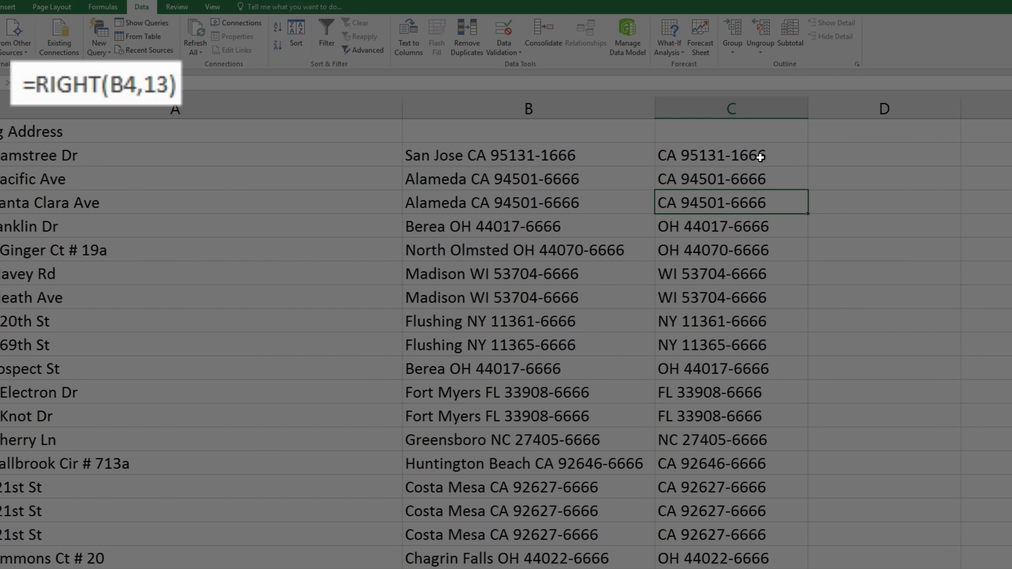
pyautogui.press('Down')
pyautogui.press('Down')
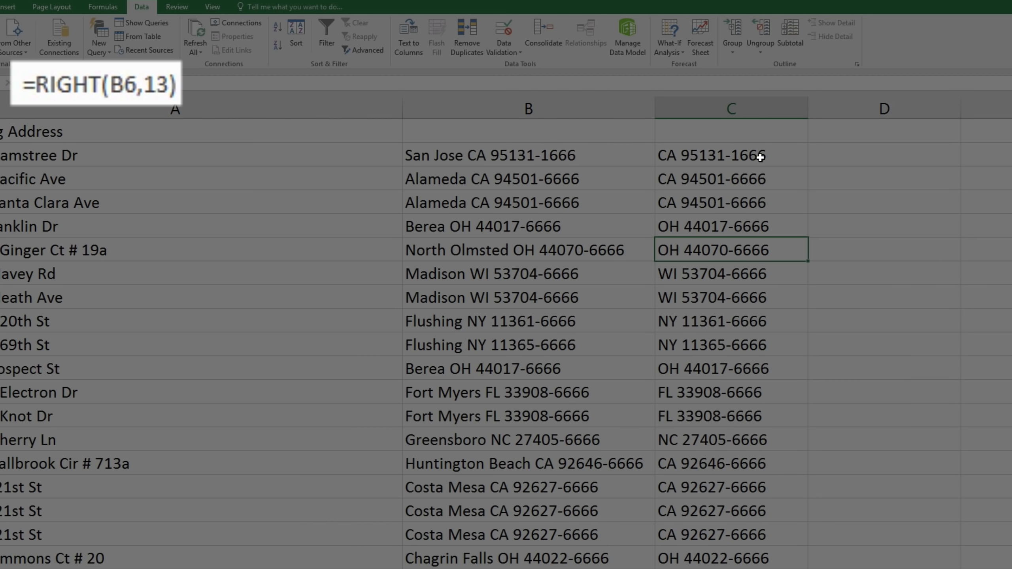
pyautogui.press('Down')
pyautogui.press('Down')
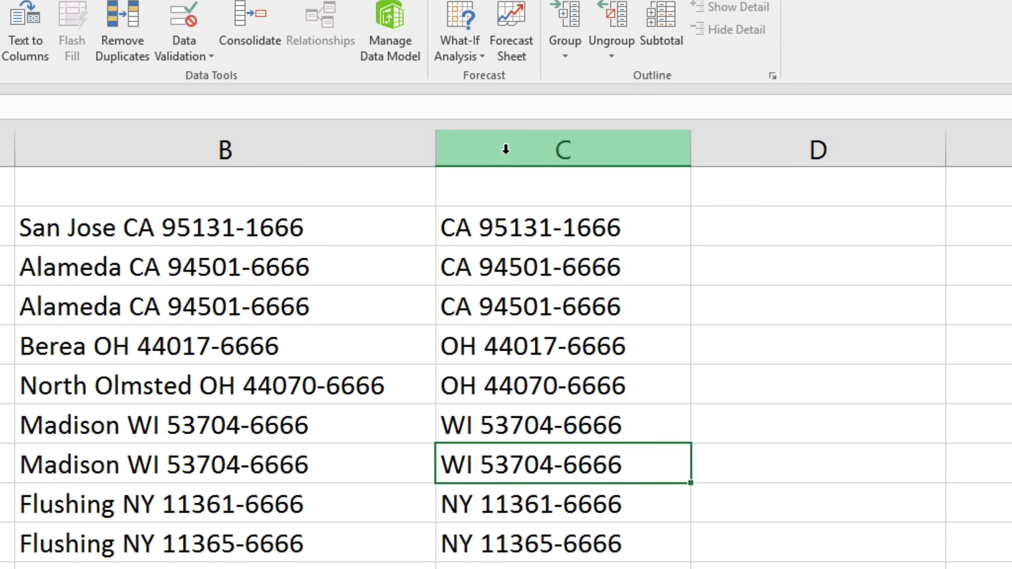
# Step: Copy column C and paste it back onto itself as values, then clear the copy marquee
pyautogui.rightClick(506, 149)
pyautogui.click(564, 194)
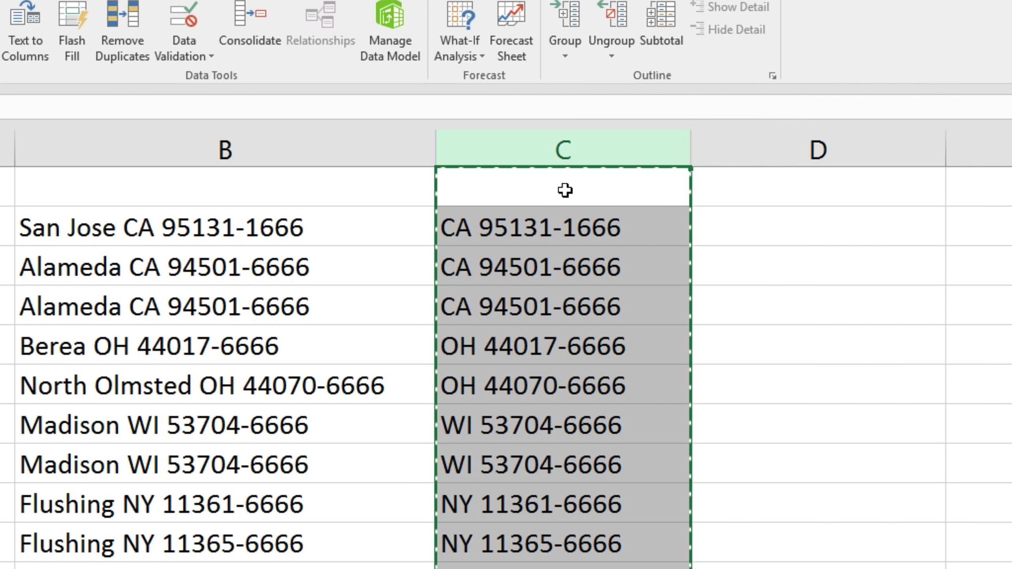
pyautogui.rightClick(500, 150)
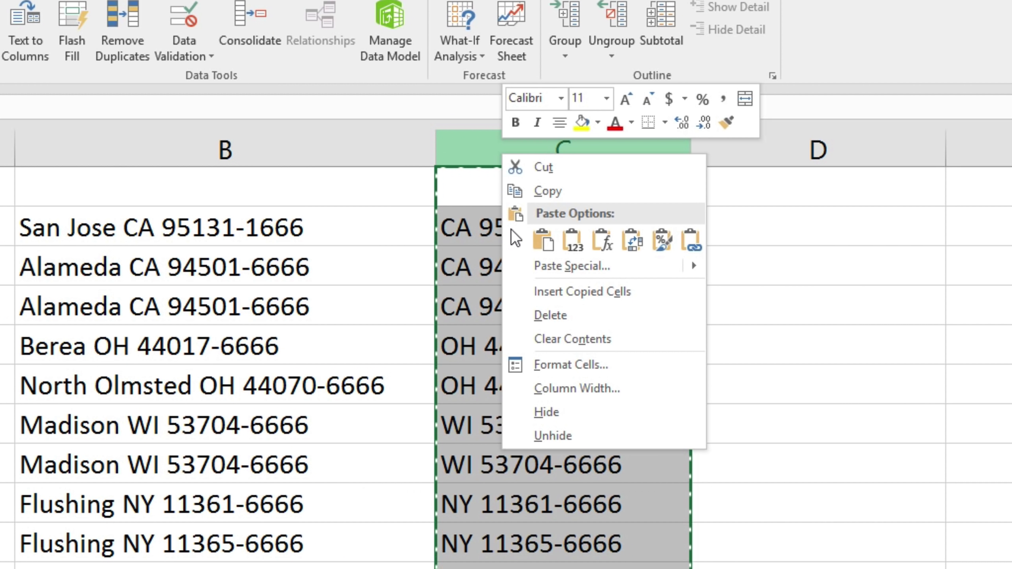
pyautogui.click(573, 240)
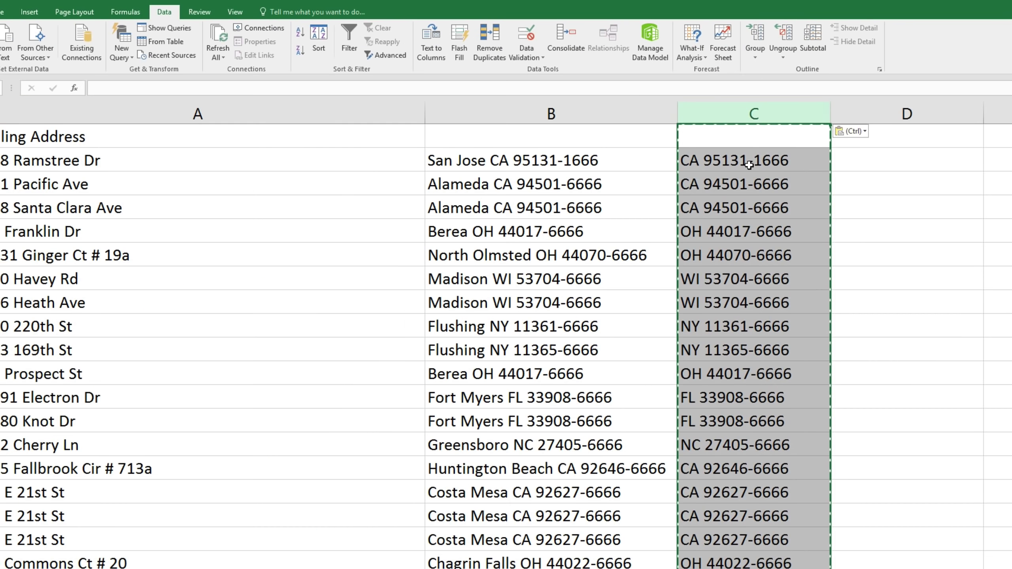
pyautogui.click(563, 231)
pyautogui.press('Down')
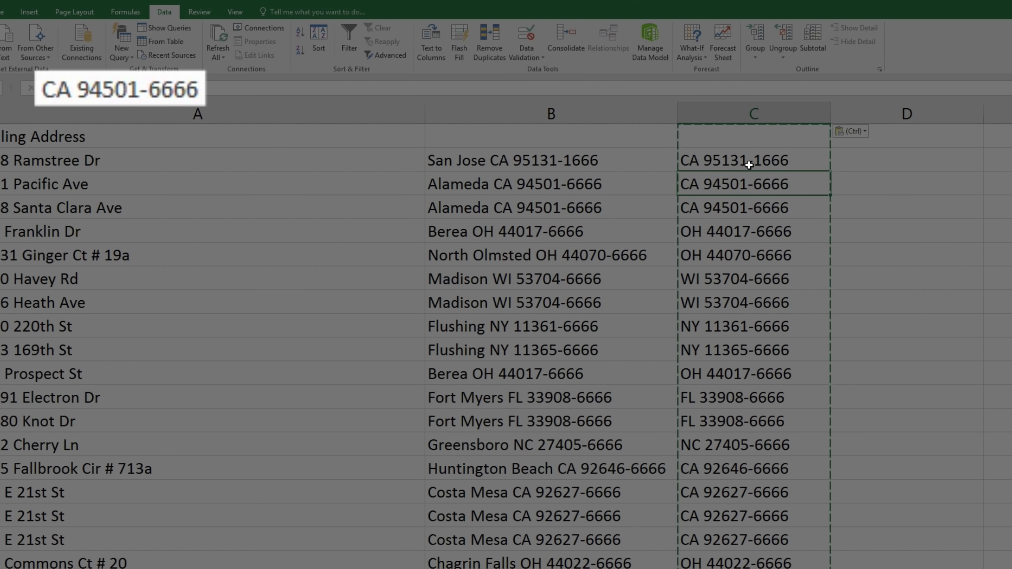
pyautogui.press('Down')
pyautogui.press('Down')
pyautogui.press('Down')
pyautogui.press('Down')
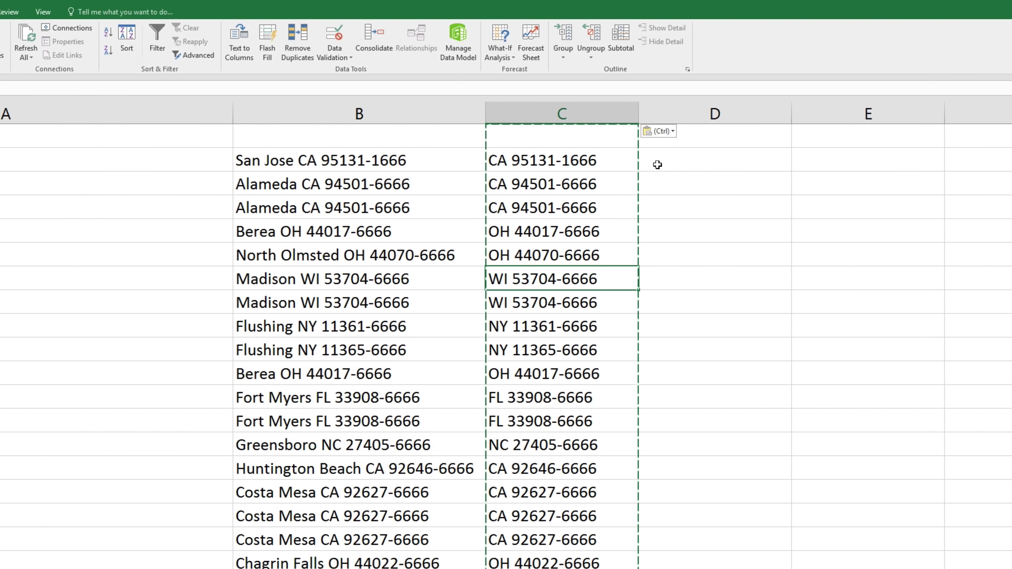
pyautogui.press('Escape')
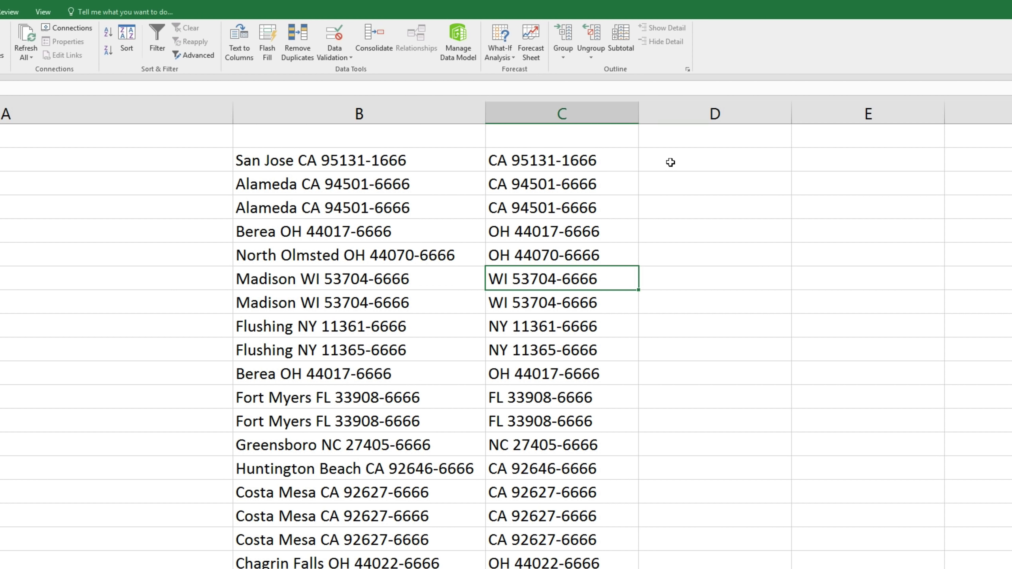
# Step: Enter =FIND(C2,B2) in D2, which returns 10
pyautogui.click(663, 163)
pyautogui.write('=FIND(')
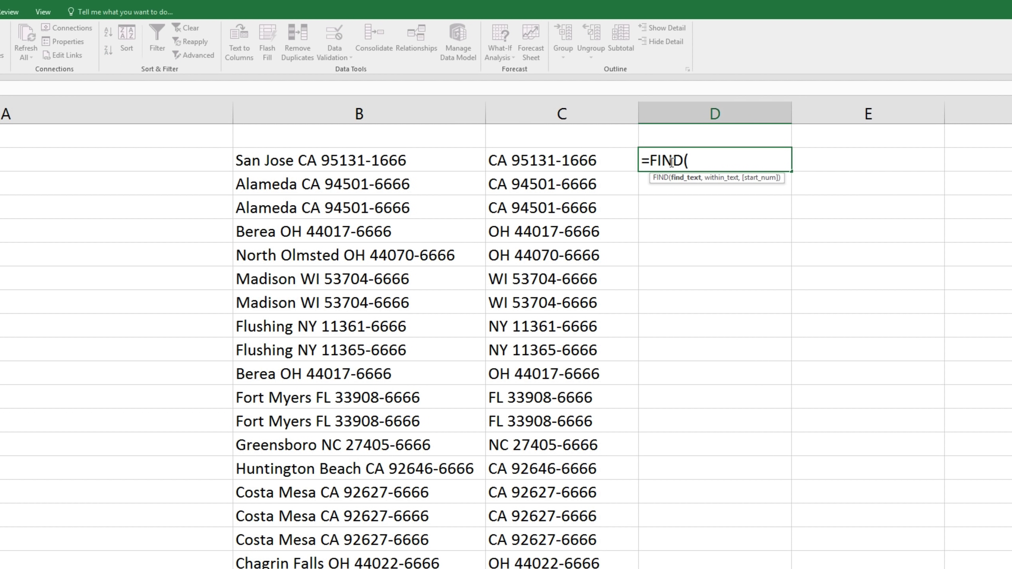
pyautogui.click(550, 159)
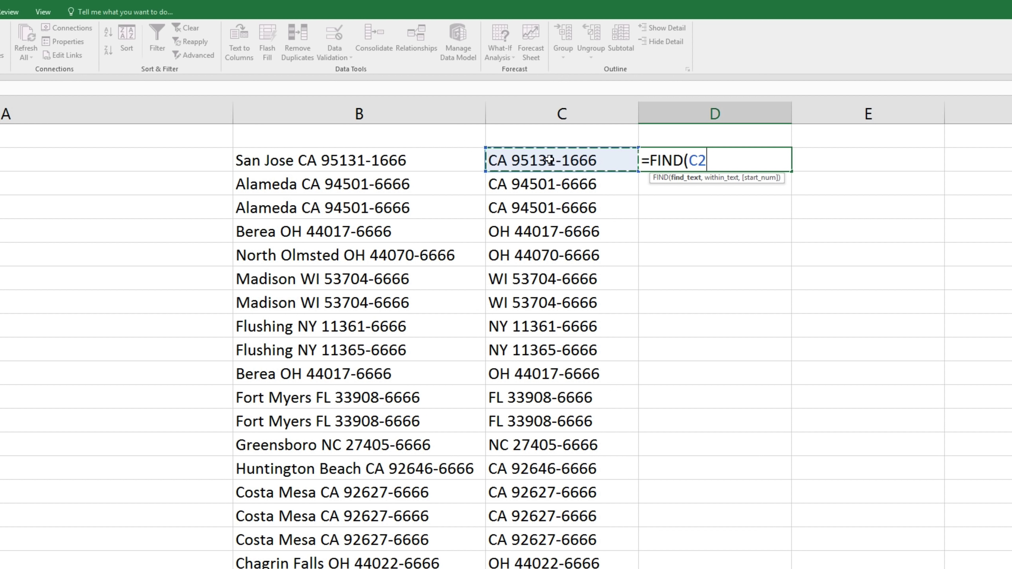
pyautogui.write(',')
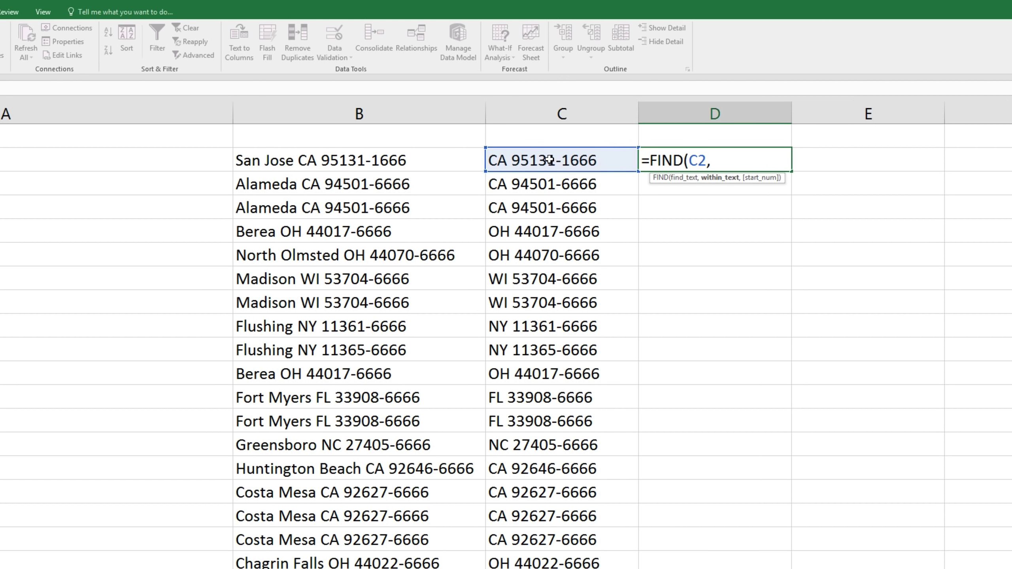
pyautogui.click(455, 163)
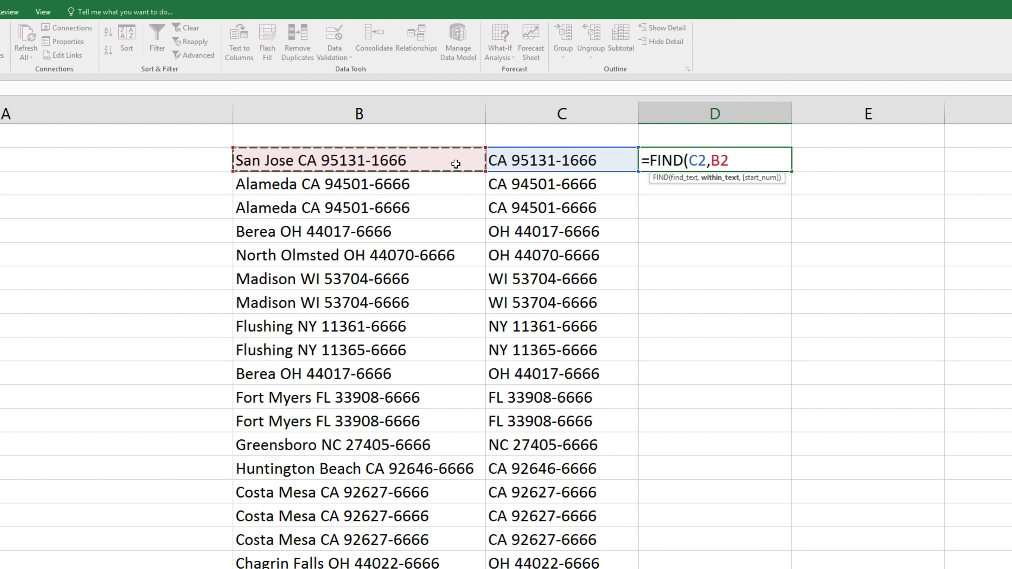
pyautogui.write(')')
pyautogui.press('Return')
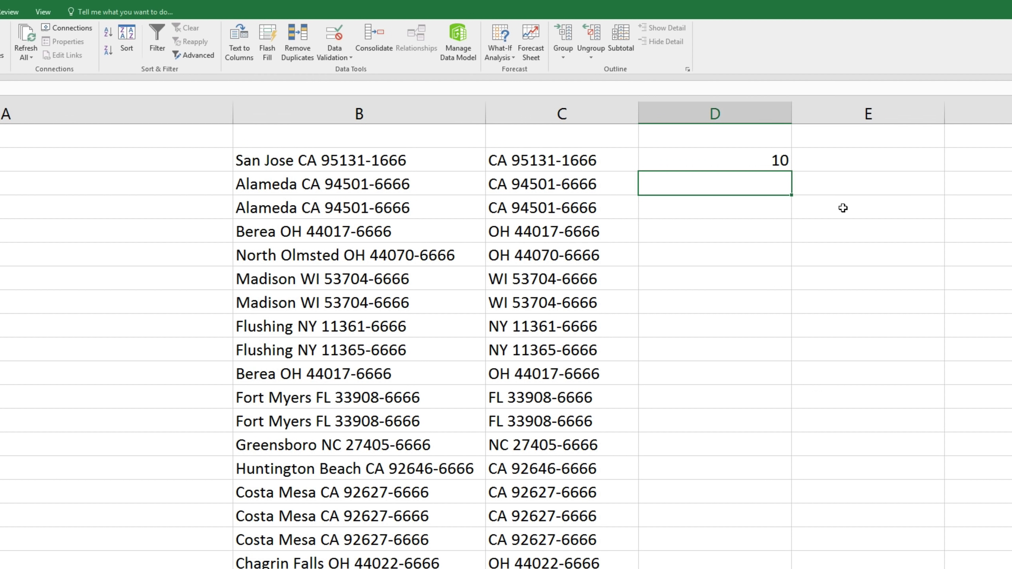
pyautogui.press('Up')
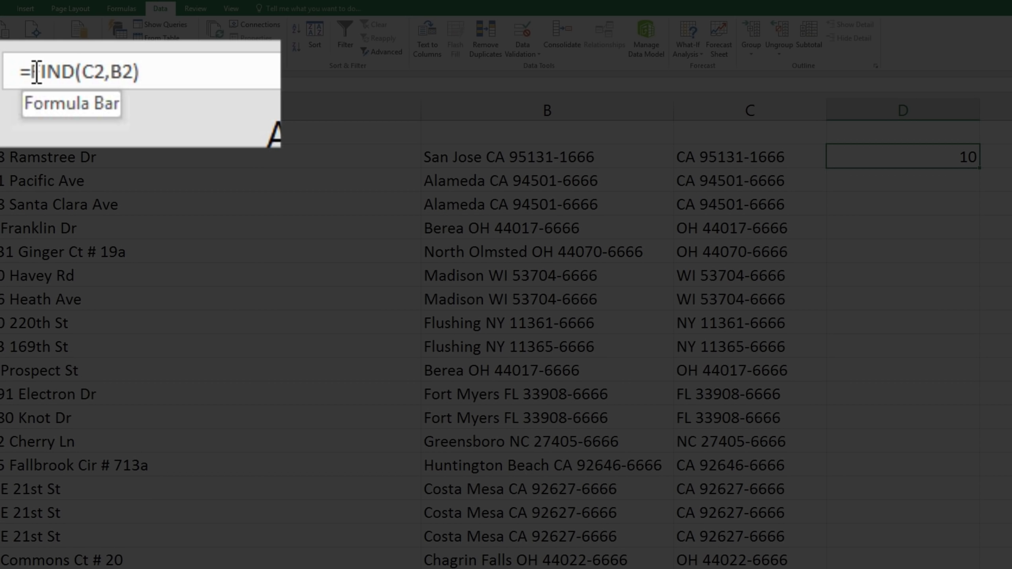
# Step: Change D2's formula to =LEFT(B2, FIND(C2,B2)-1) so it shows San Jose
pyautogui.click(32, 72)
pyautogui.write('LEFT')
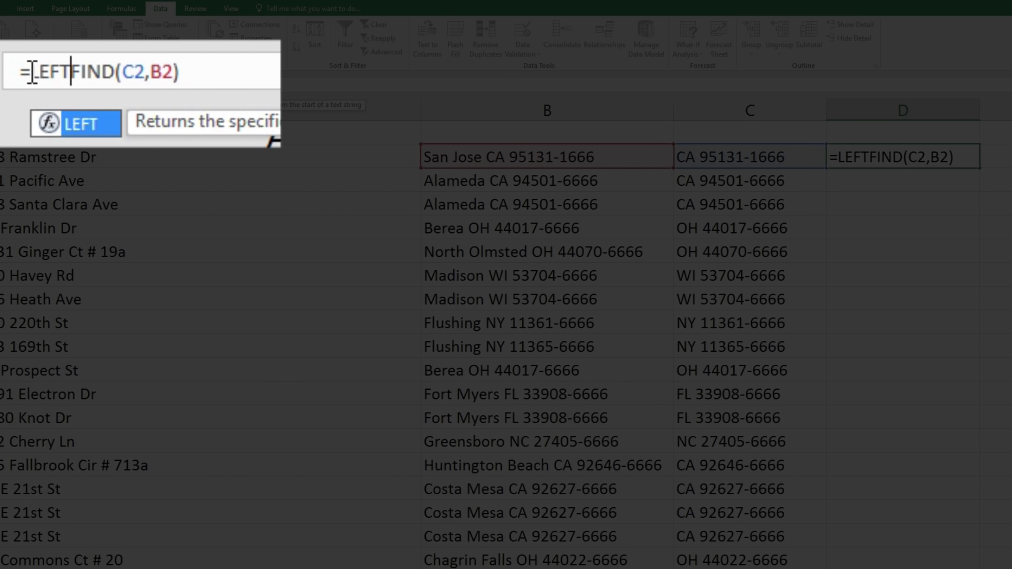
pyautogui.write('(')
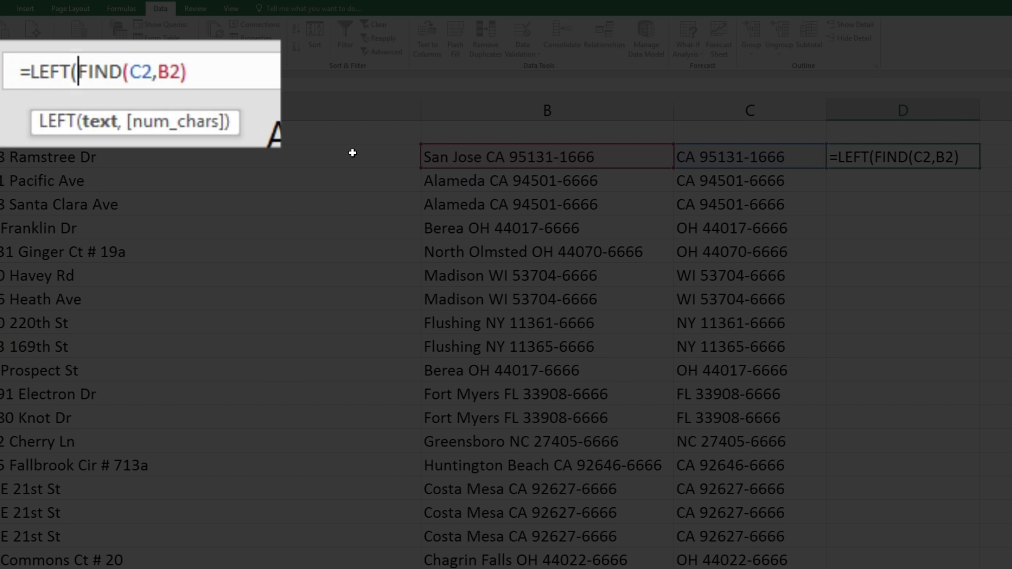
pyautogui.click(490, 159)
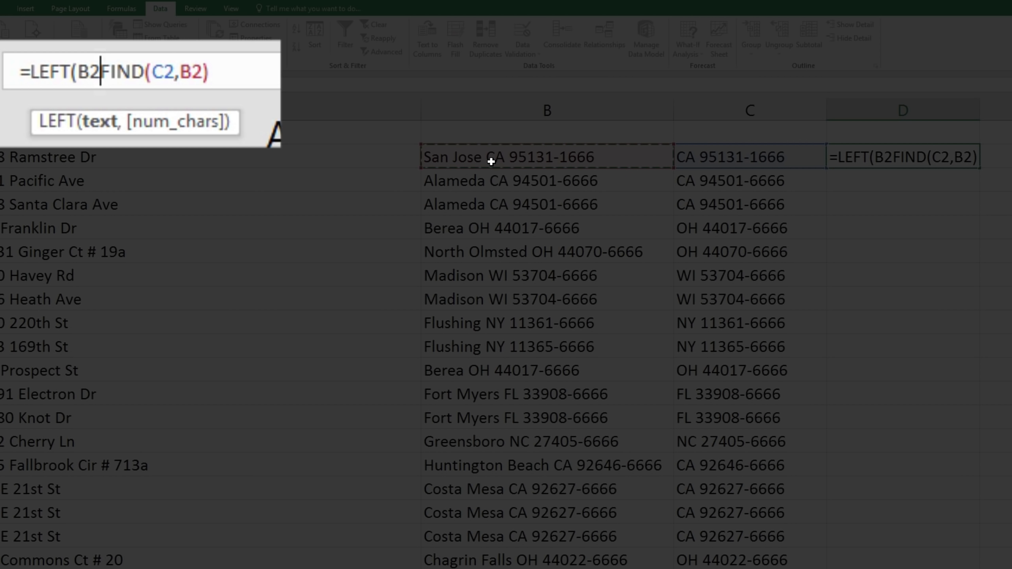
pyautogui.write(', ')
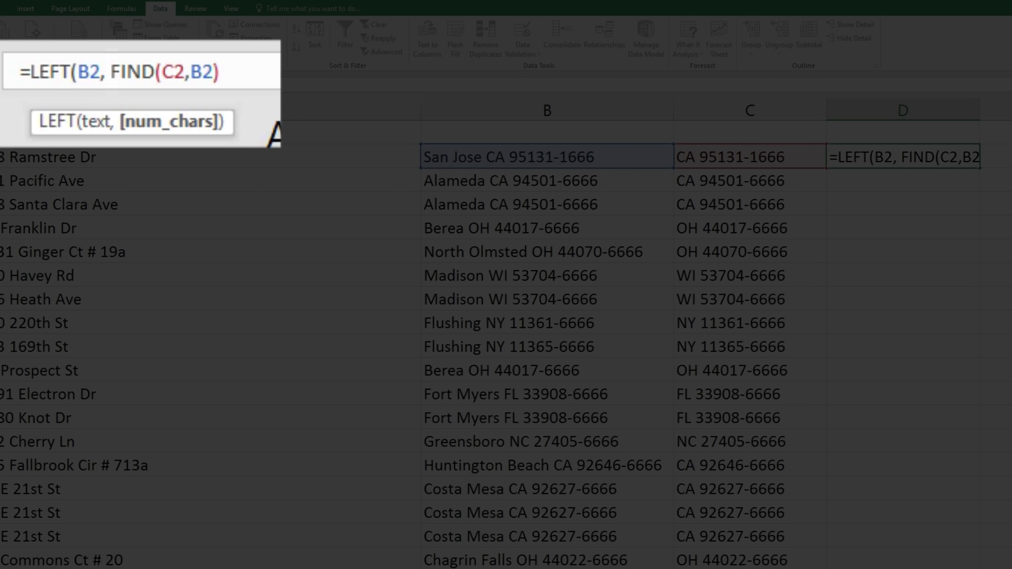
pyautogui.write('-1')
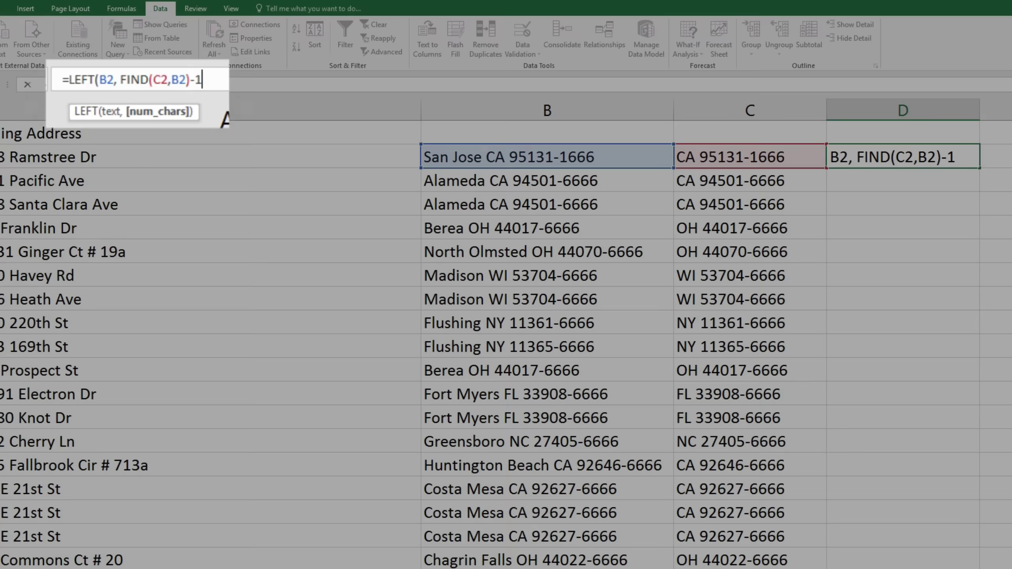
pyautogui.write(')')
pyautogui.press('Return')
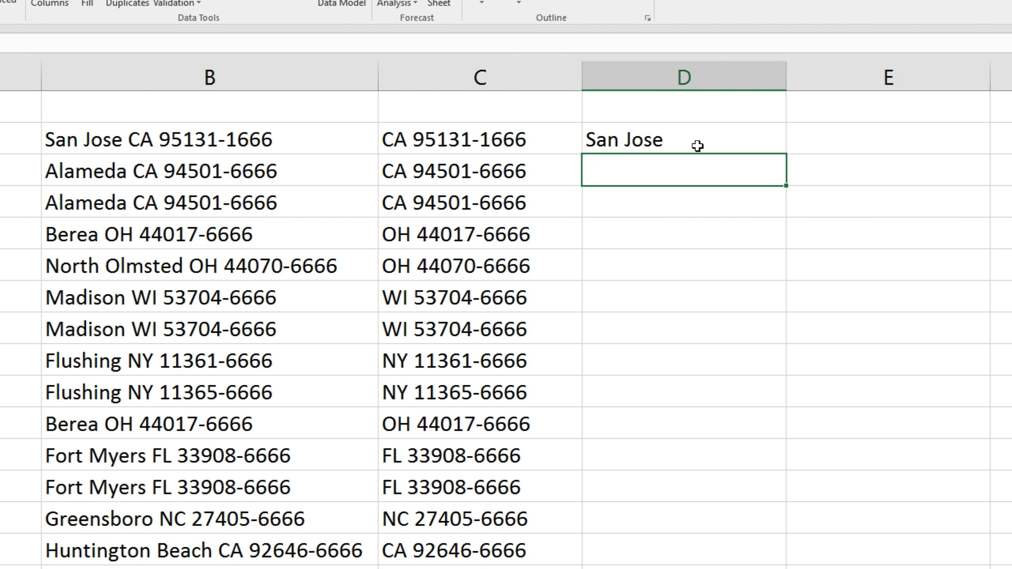
# Step: Fill the city formula down column D, then paste column D back onto itself as values
pyautogui.click(697, 146)
pyautogui.doubleClick(786, 153)
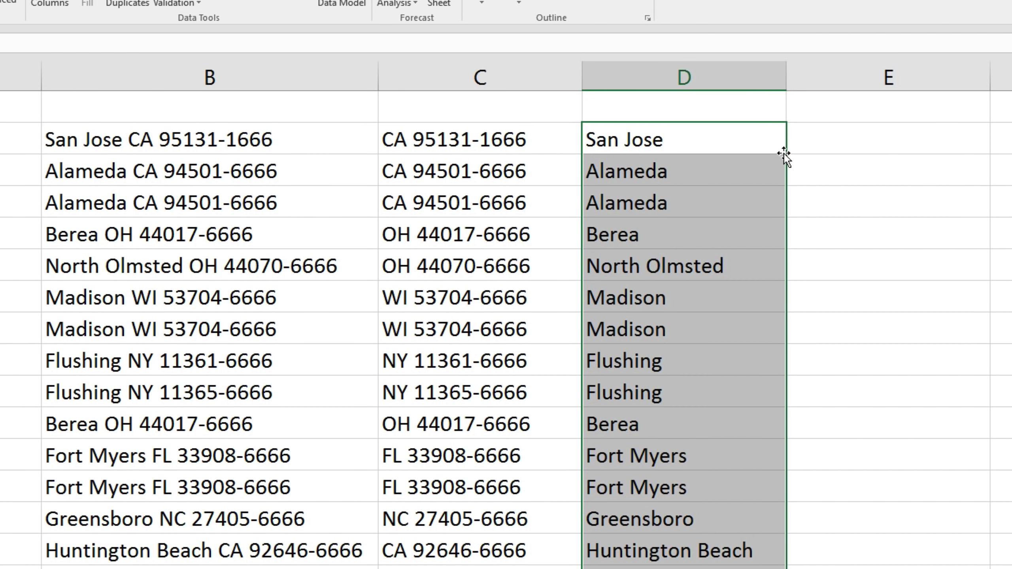
pyautogui.click(637, 77)
pyautogui.rightClick(630, 82)
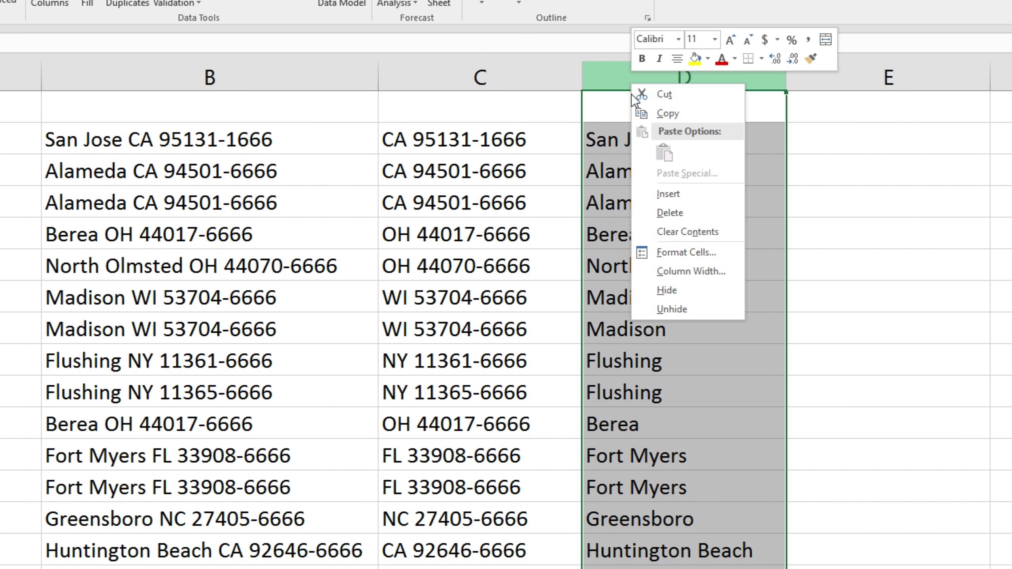
pyautogui.click(679, 114)
pyautogui.rightClick(629, 85)
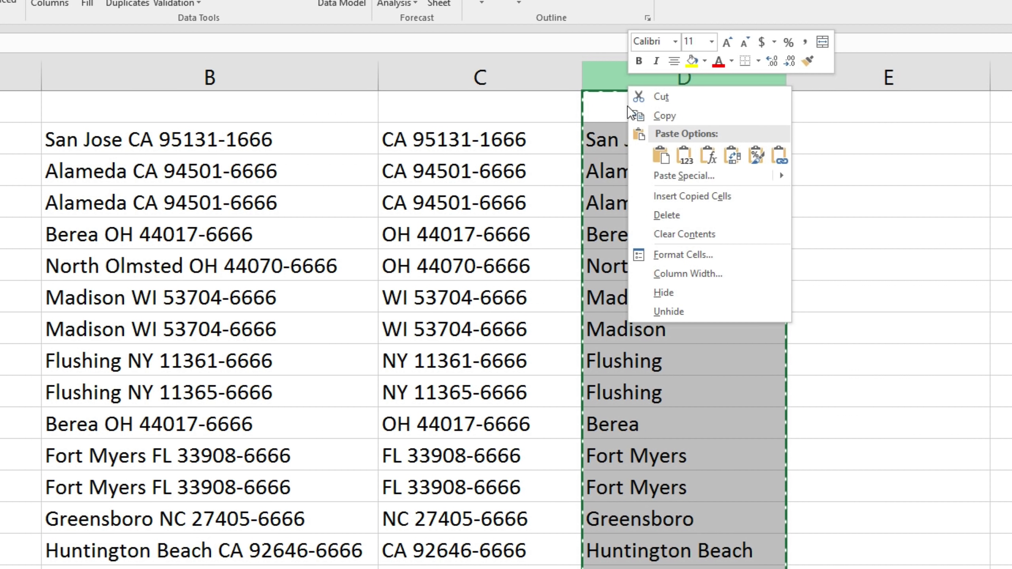
pyautogui.click(684, 154)
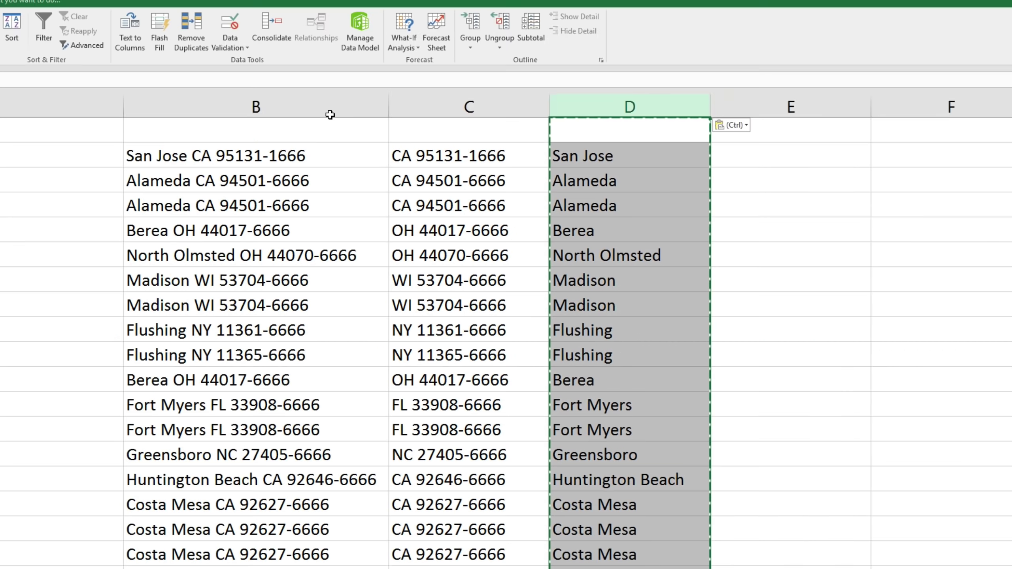
# Step: Delete the old combined city-state-ZIP column B
pyautogui.click(287, 77)
pyautogui.rightClick(322, 109)
pyautogui.click(359, 211)
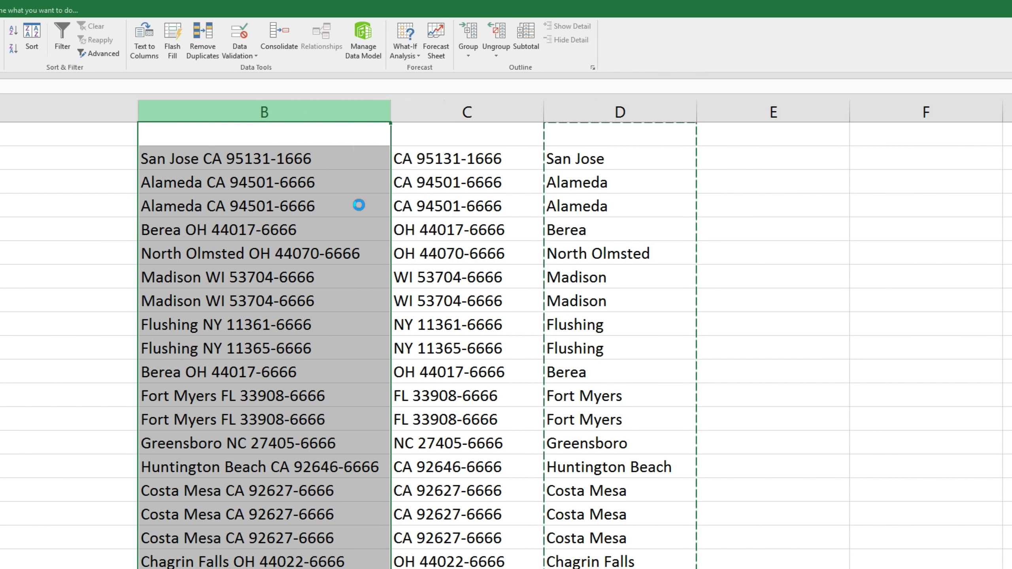
# Step: Cut the state-and-ZIP column and insert it before column D, after the city names
pyautogui.rightClick(262, 113)
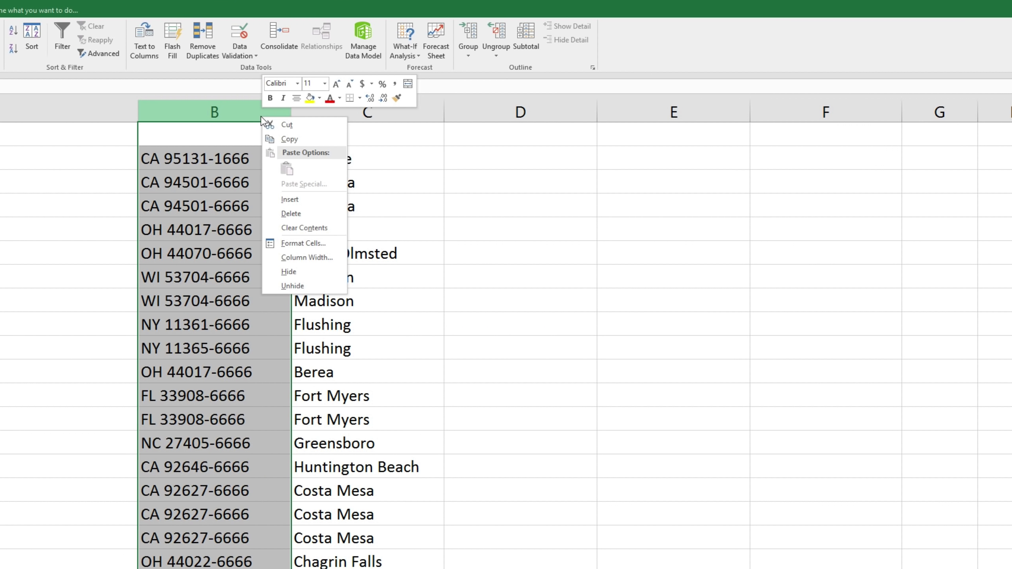
pyautogui.click(287, 125)
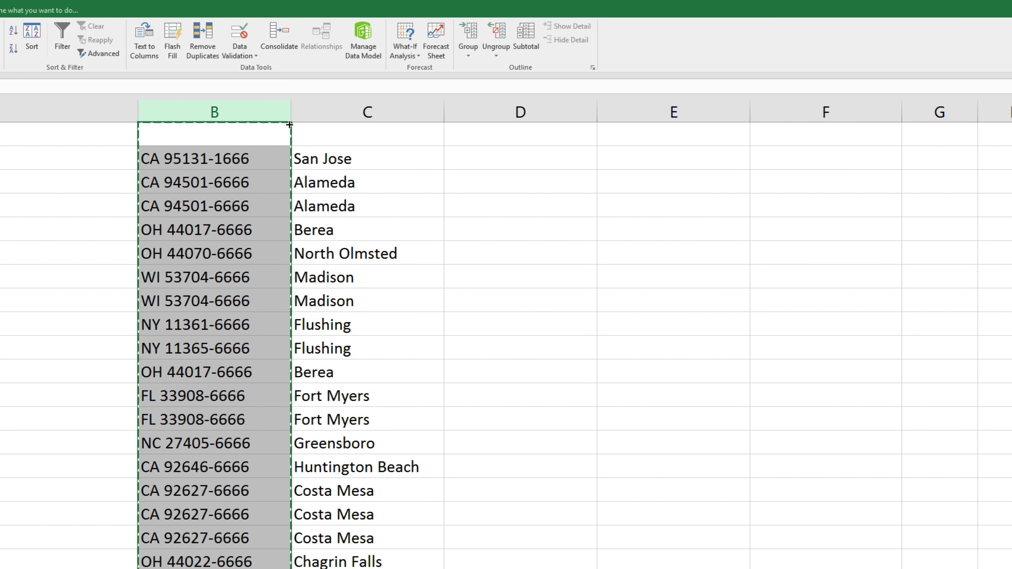
pyautogui.click(517, 113)
pyautogui.rightClick(515, 119)
pyautogui.click(555, 195)
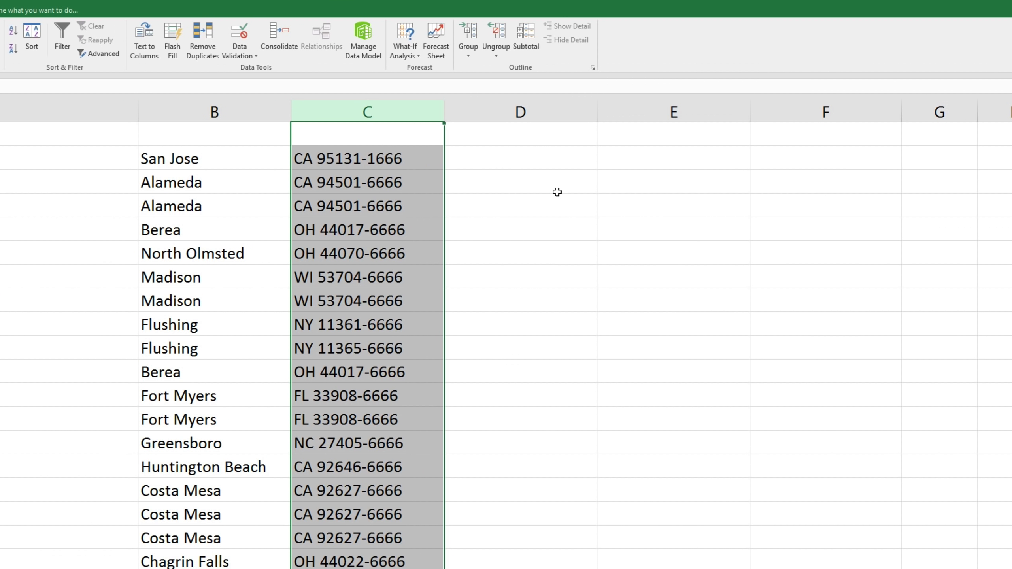
# Step: Split column C on spaces instead of commas, leaving states in C and ZIP+4 codes in D
pyautogui.click(148, 38)
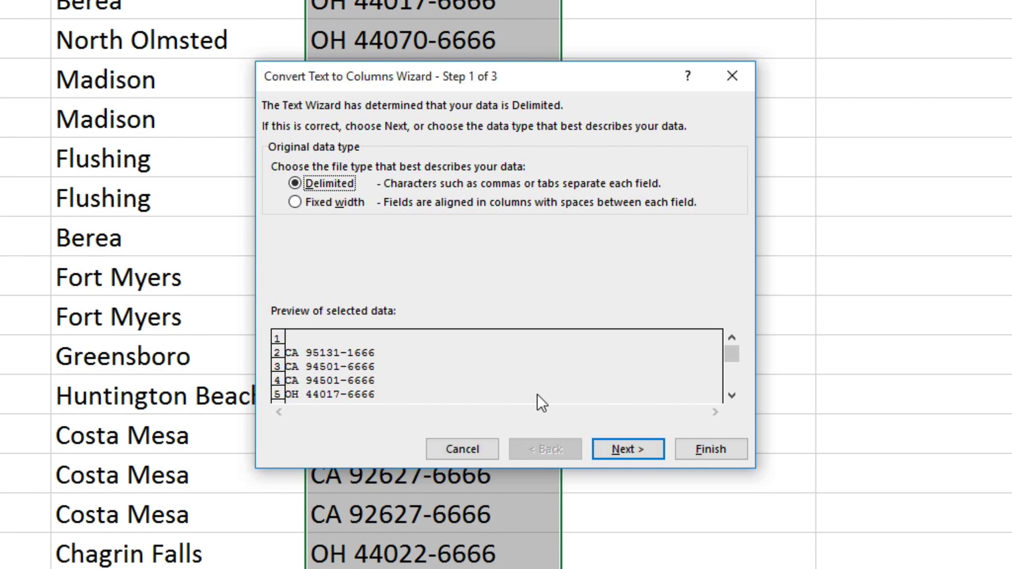
pyautogui.click(624, 442)
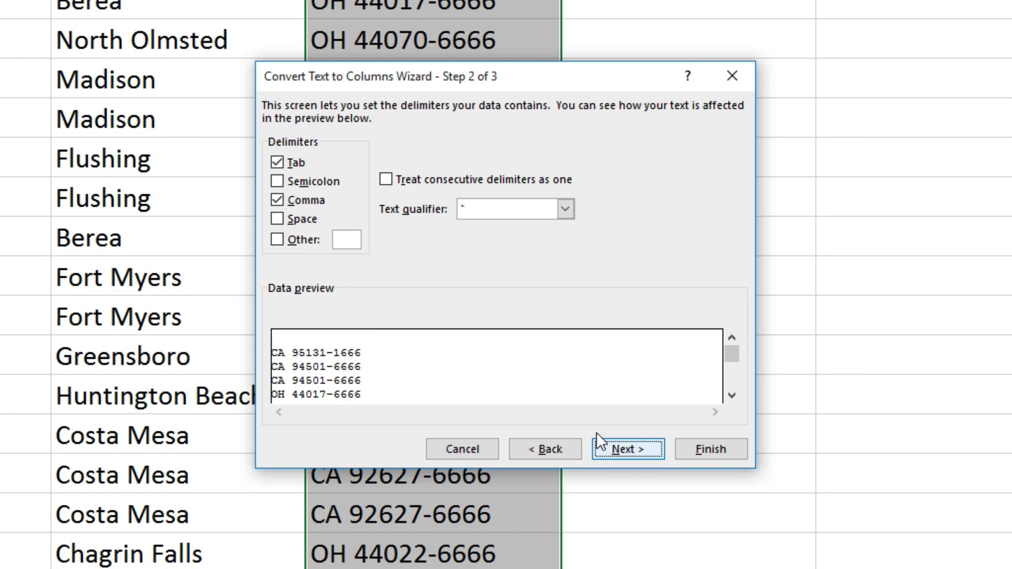
pyautogui.click(277, 200)
pyautogui.click(277, 219)
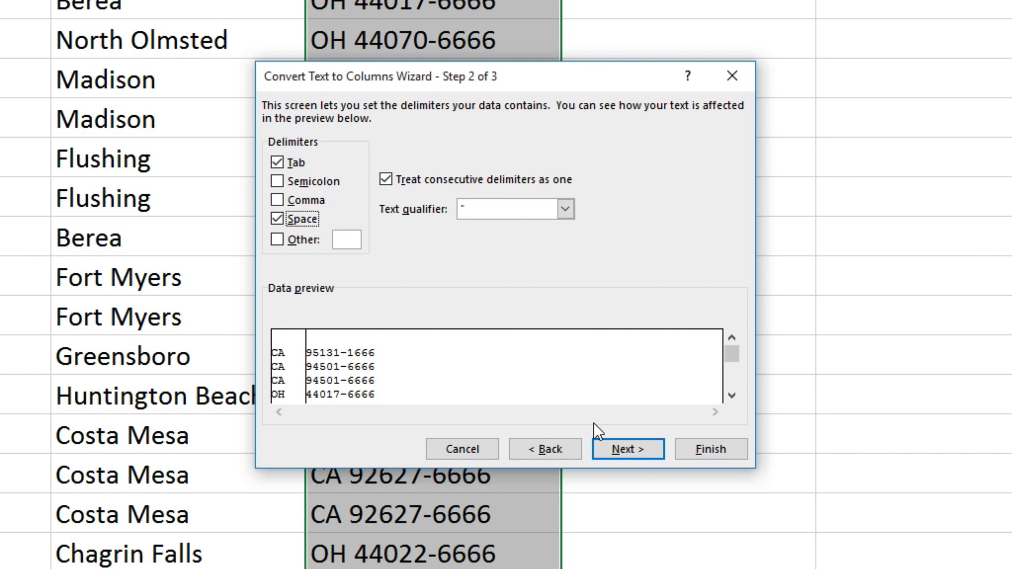
pyautogui.click(713, 449)
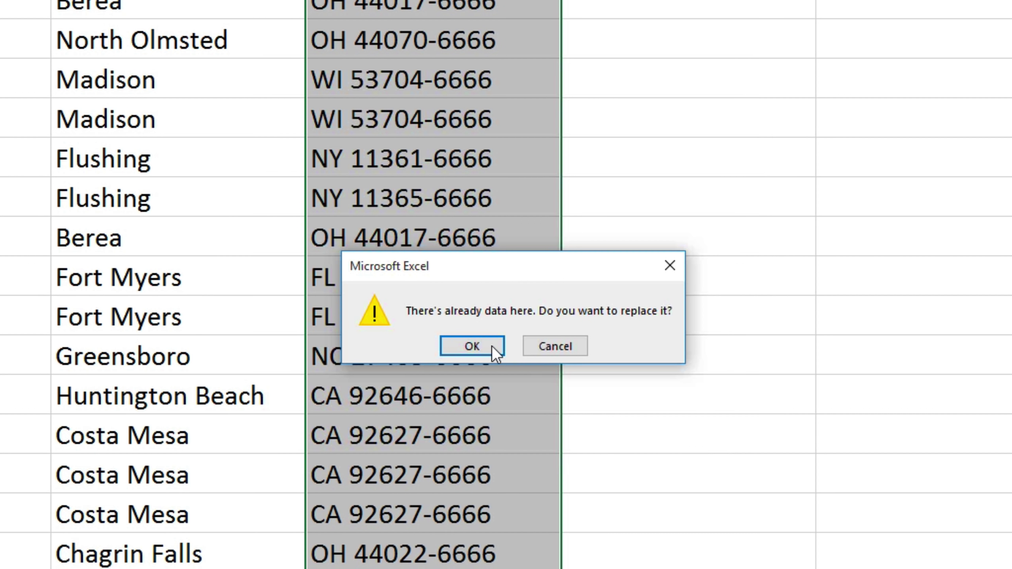
pyautogui.click(471, 345)
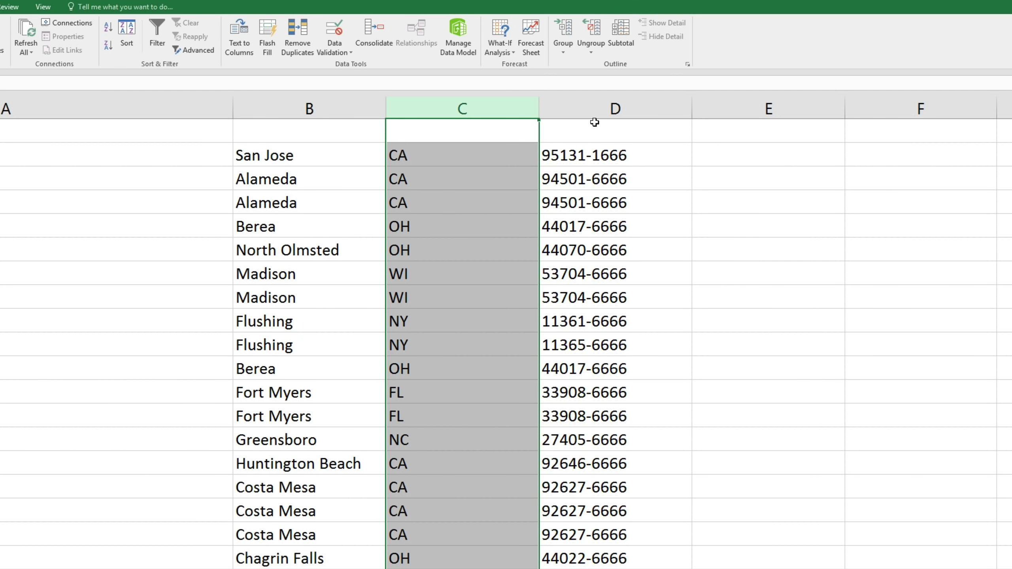
# Step: Split column D's zip codes with Text to Columns using '-' as the only delimiter
pyautogui.click(591, 108)
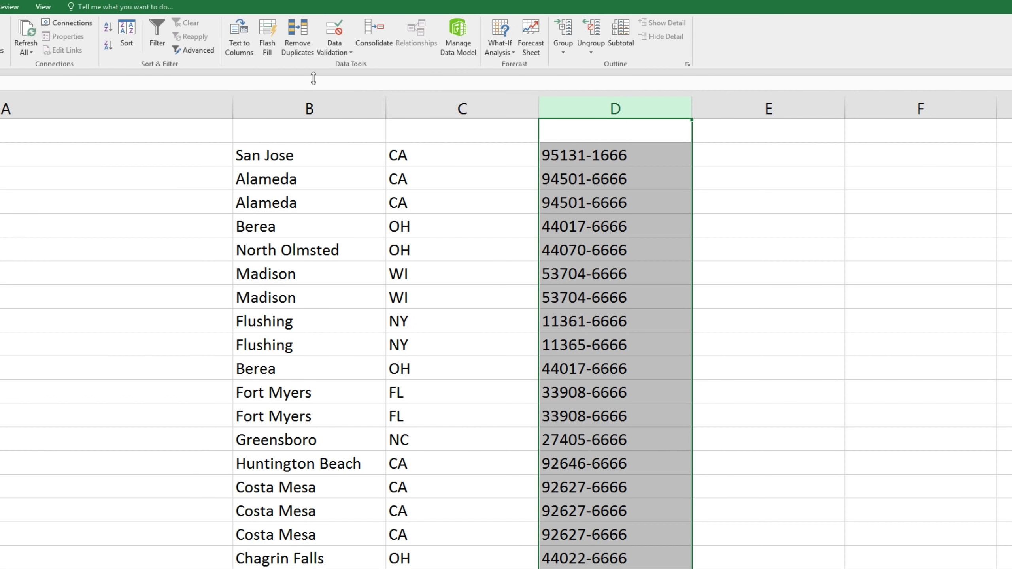
pyautogui.click(242, 36)
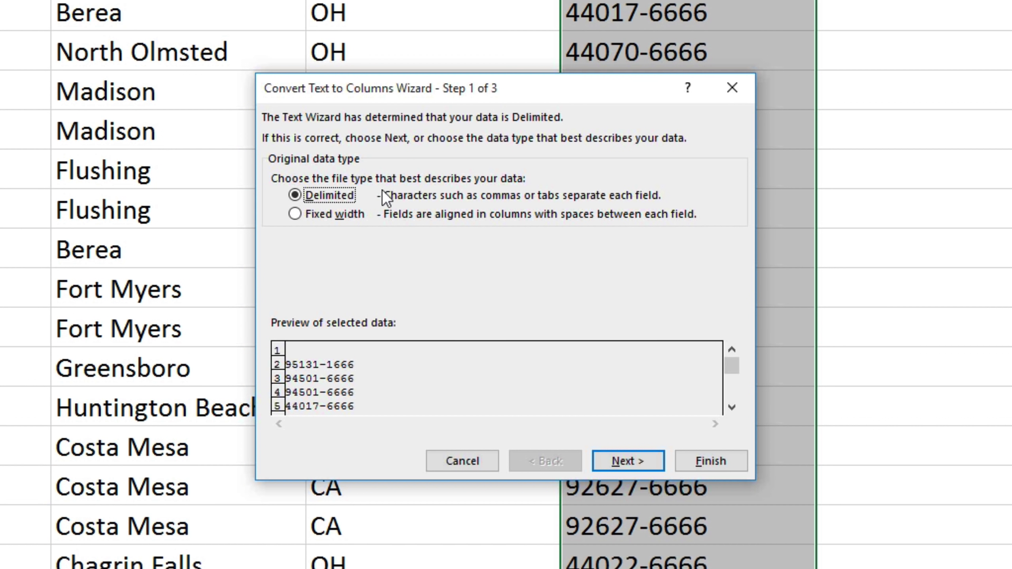
pyautogui.click(638, 459)
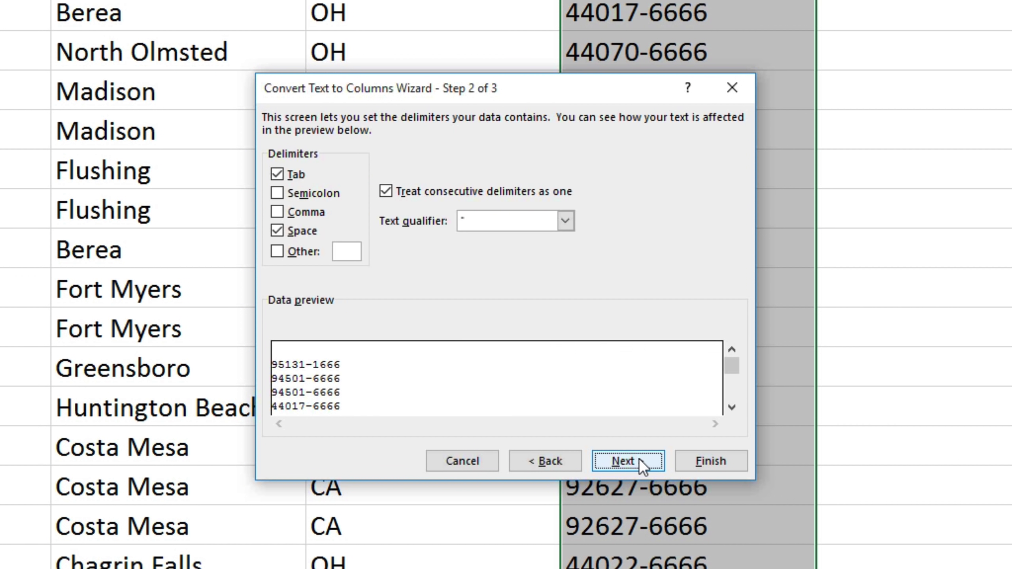
pyautogui.click(277, 230)
pyautogui.click(277, 251)
pyautogui.write('-')
pyautogui.click(711, 461)
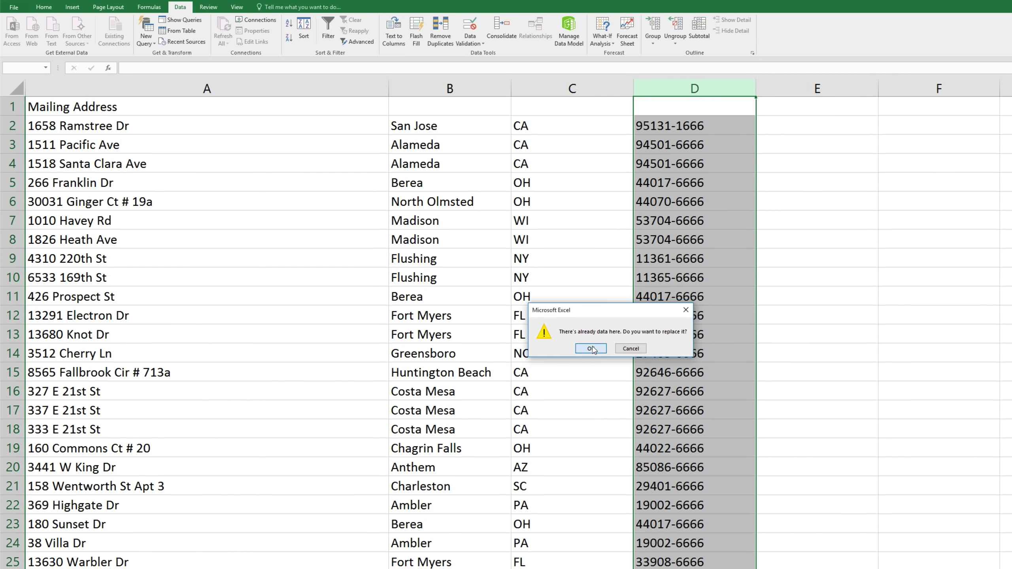
# Step: Accept replacing column E's contents, then enter headers City, State, Zip and Zip ext in B1:E1
pyautogui.click(591, 349)
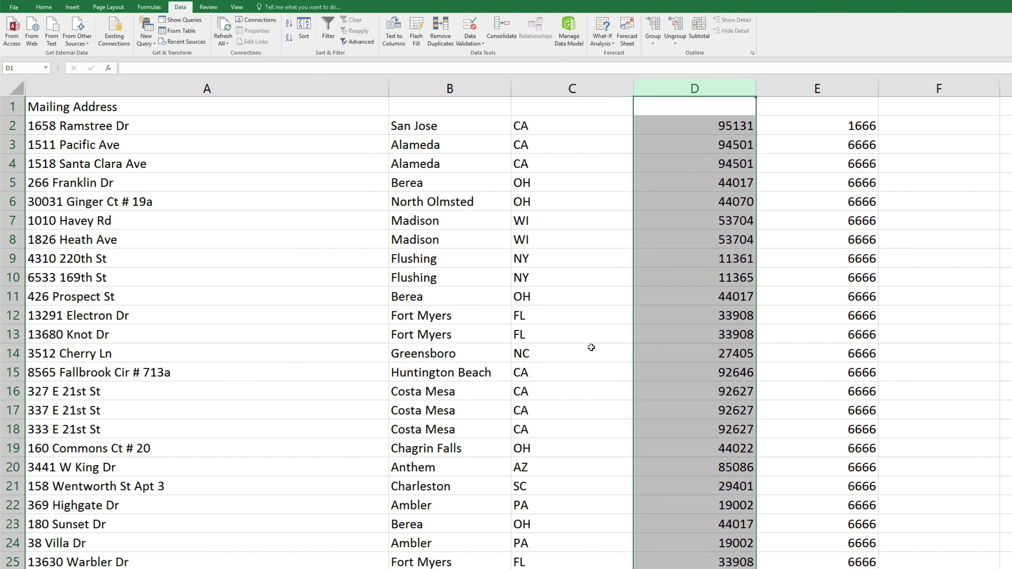
pyautogui.click(416, 110)
pyautogui.write('City')
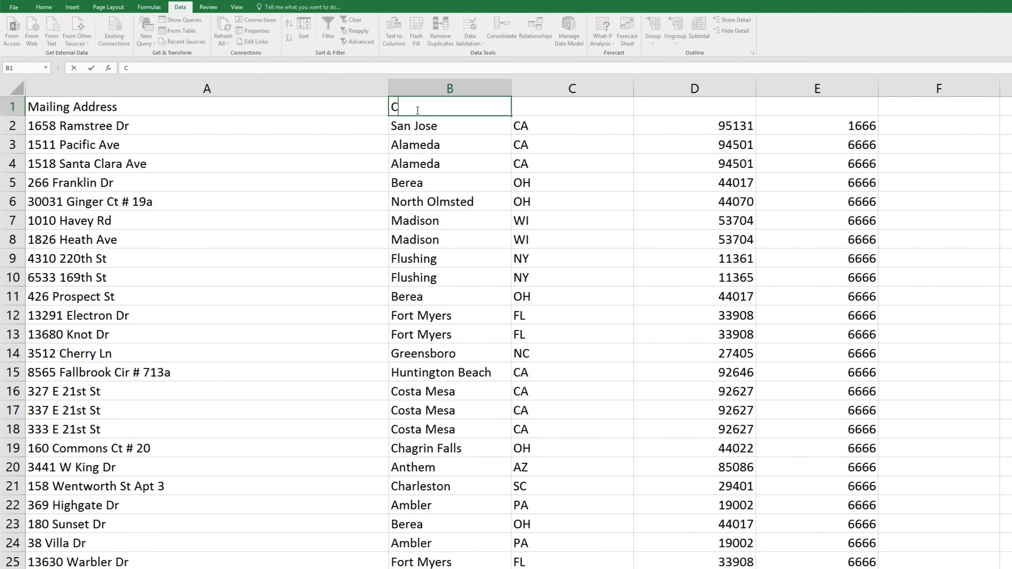
pyautogui.press('Tab')
pyautogui.write('State')
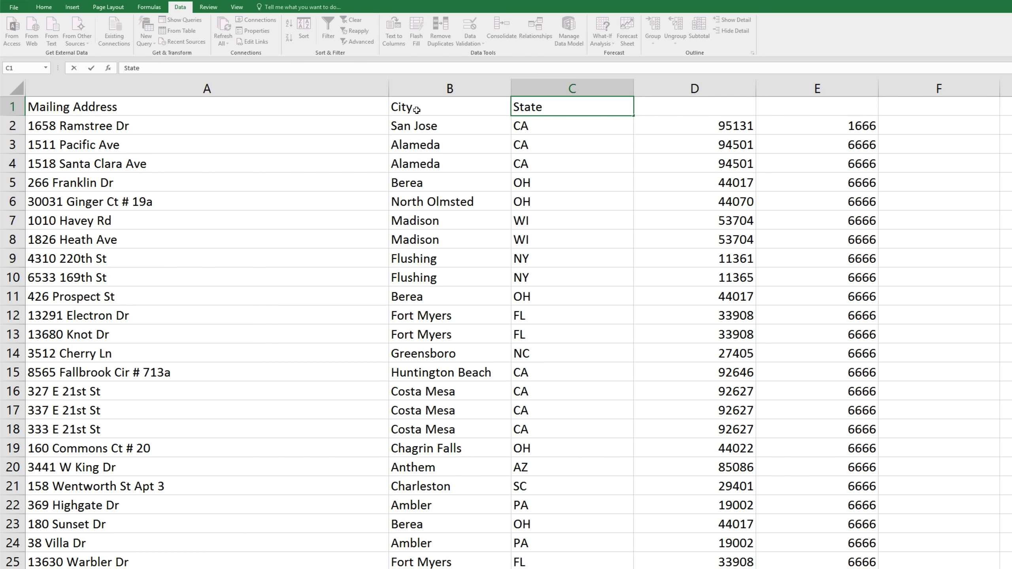
pyautogui.press('Tab')
pyautogui.write('Zip')
pyautogui.press('Tab')
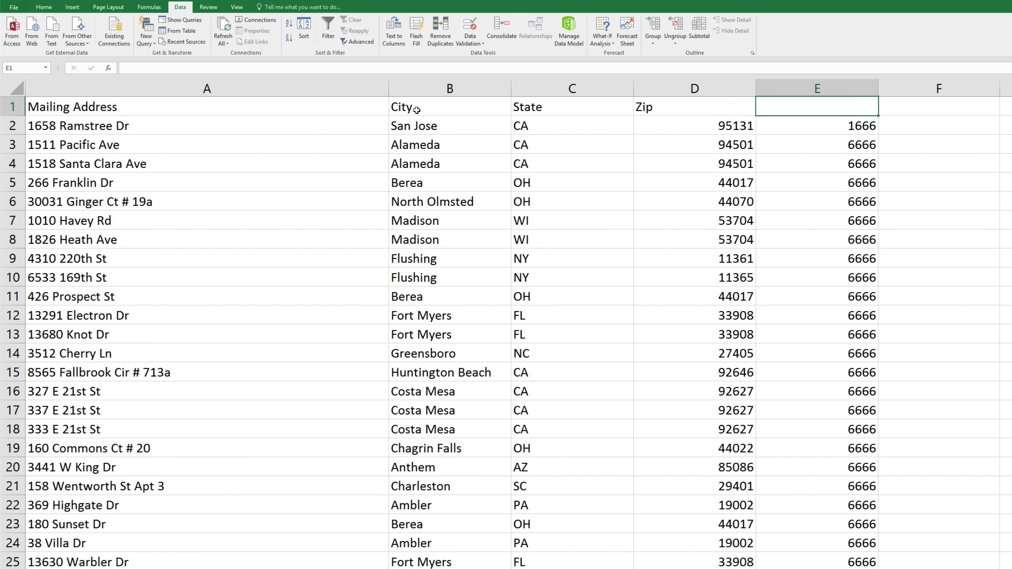
pyautogui.write('Zip ext')
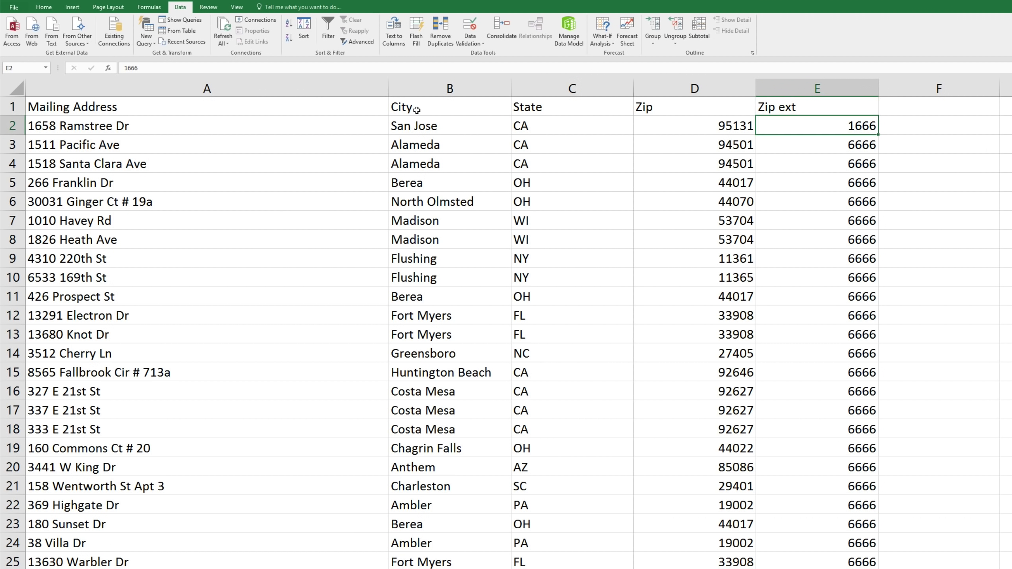